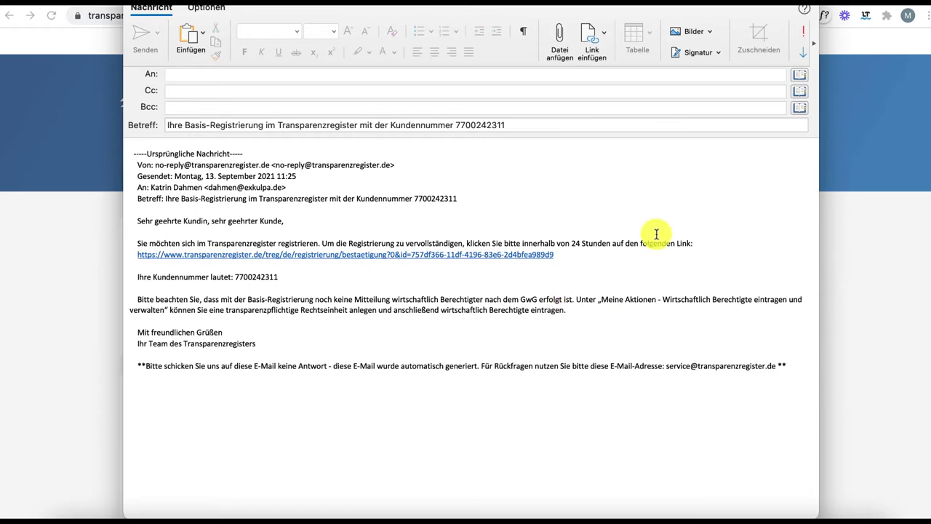
Paste the copied confirmation link into Chrome to reach the registration-successful page.
key(super+Tab)
click(339, 21)
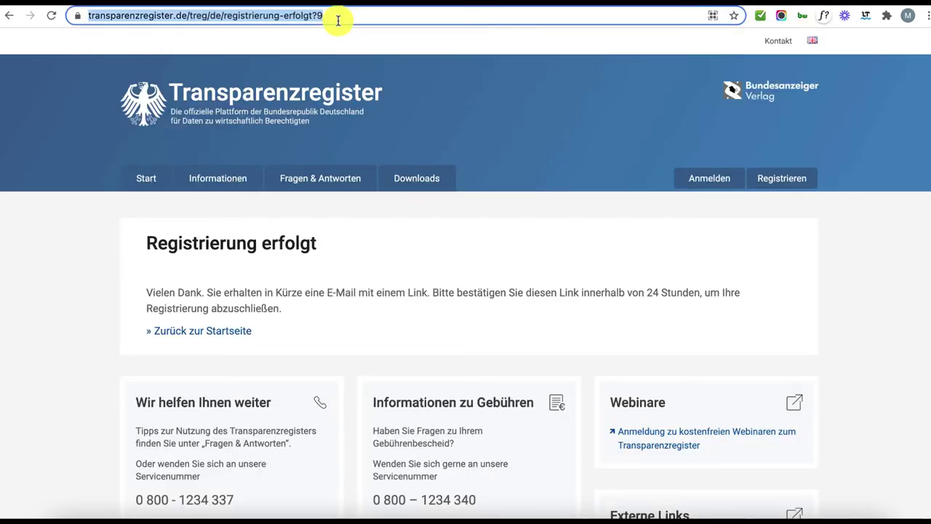
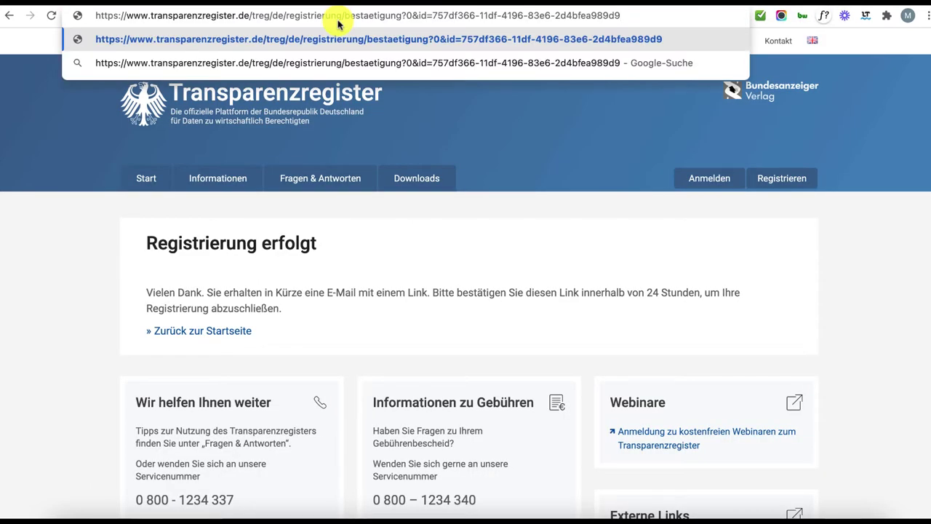
key(Return)
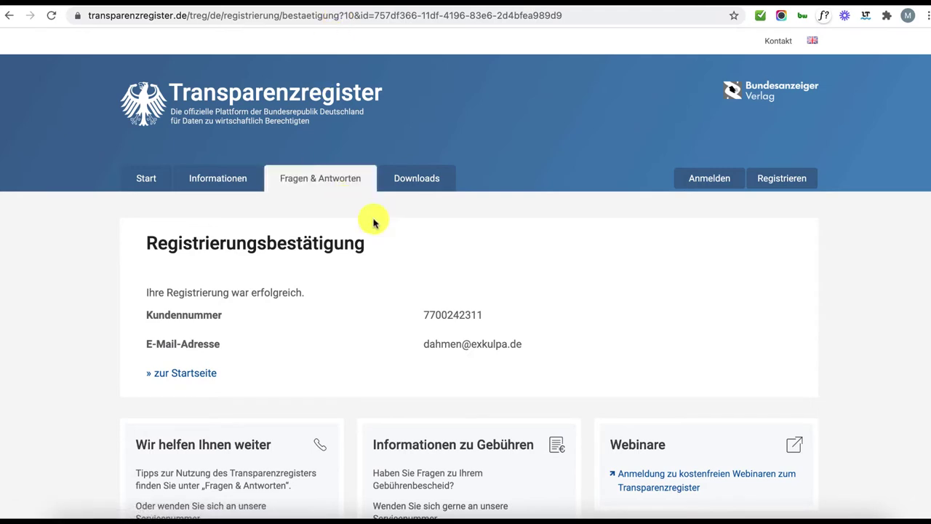
scroll(493, 284, down, 3)
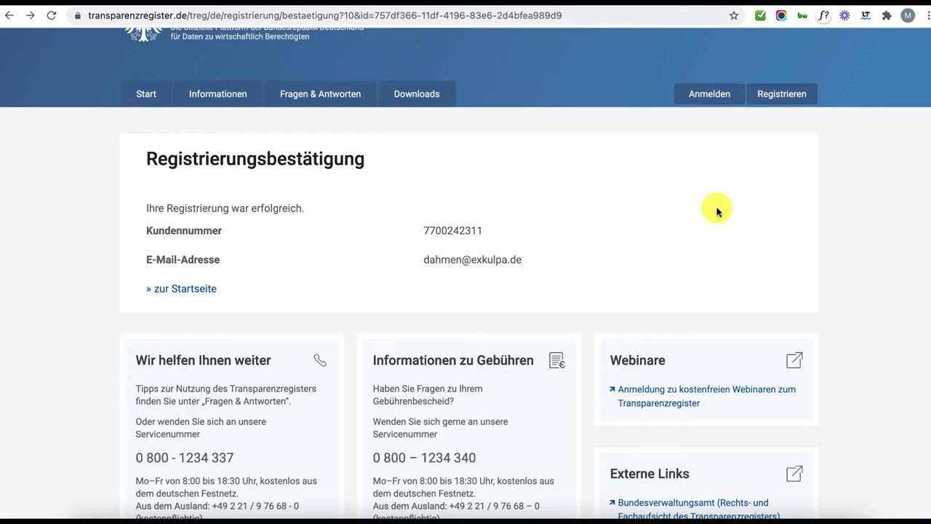
Log in to Transparenzregister with the new account's e-mail address and password.
click(701, 98)
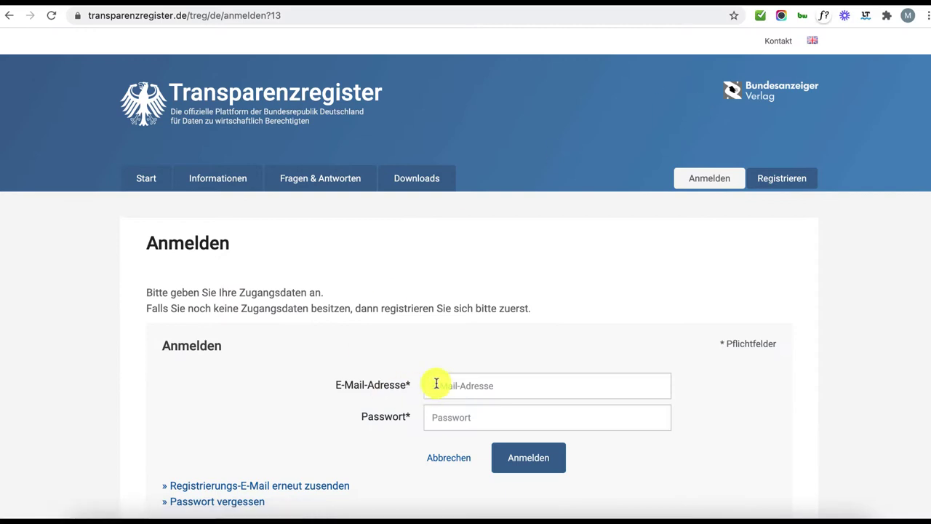
click(446, 386)
key(Return)
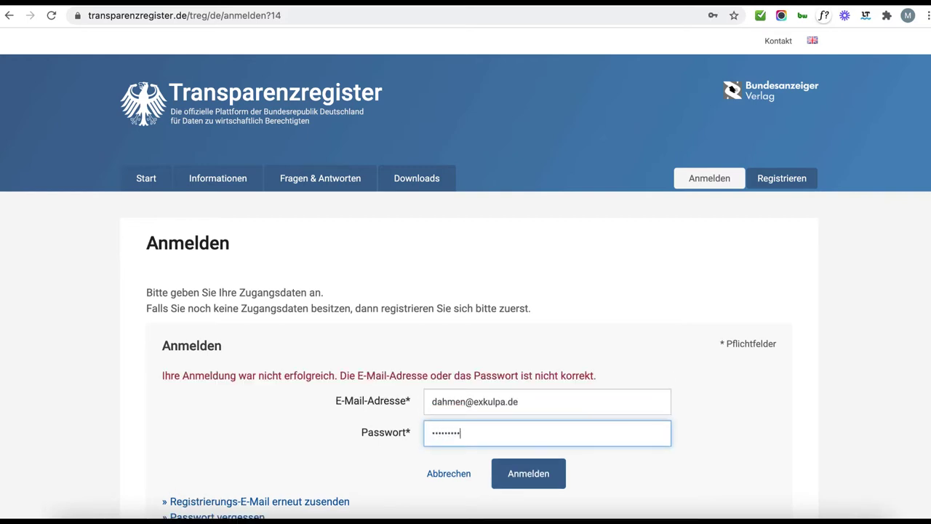
click(536, 485)
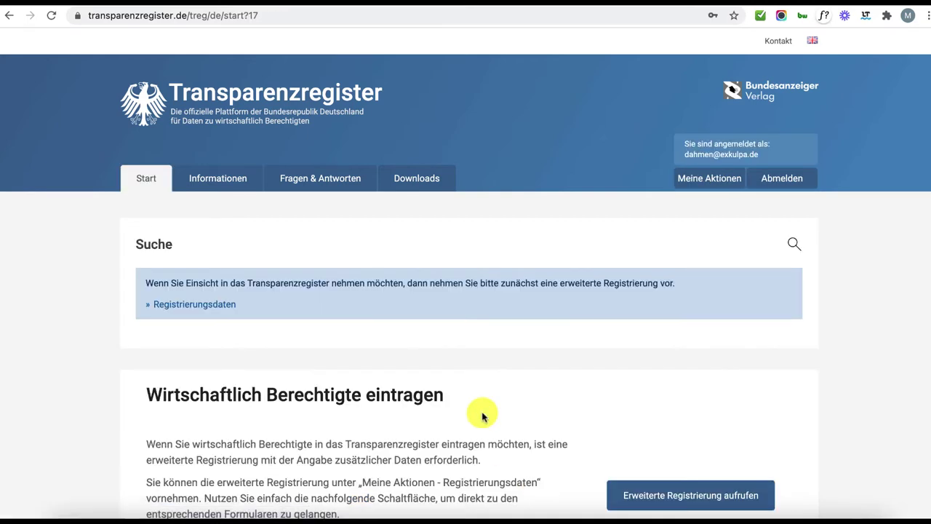
scroll(483, 415, down, 1)
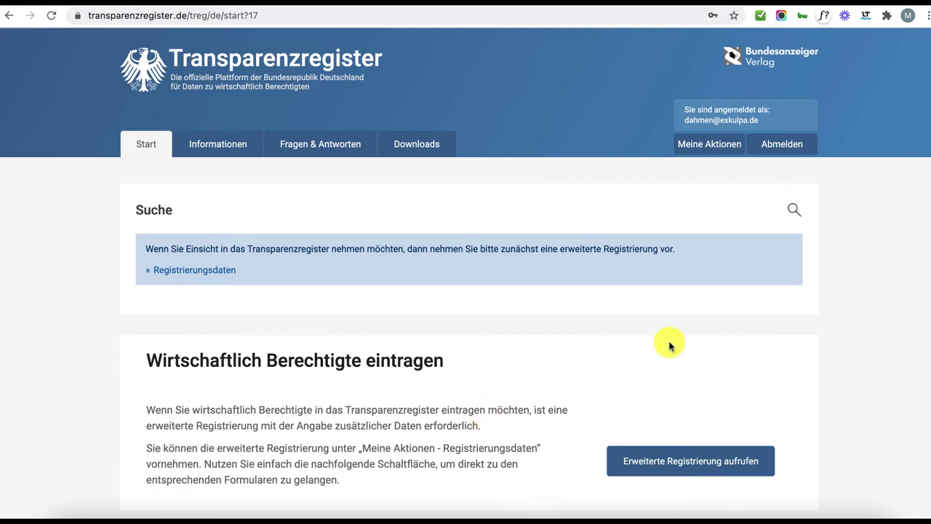
scroll(465, 401, down, 3)
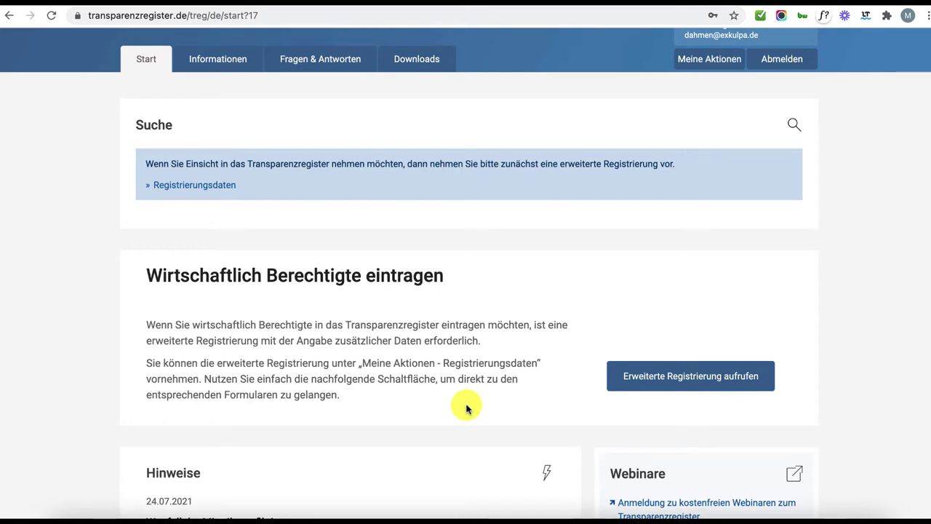
scroll(451, 389, down, 1)
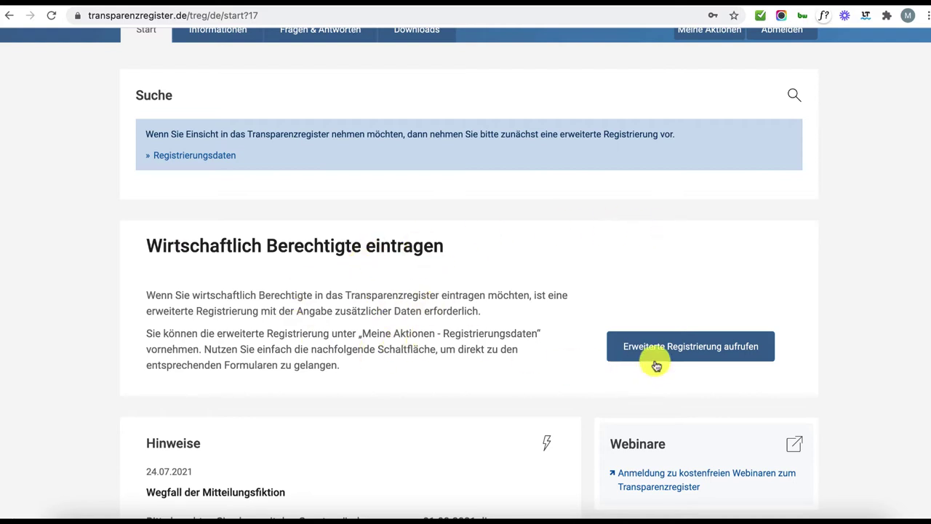
Start extended registration to enter beneficial owners as Unternehmen/Institution, advancing to Adressdaten.
click(698, 360)
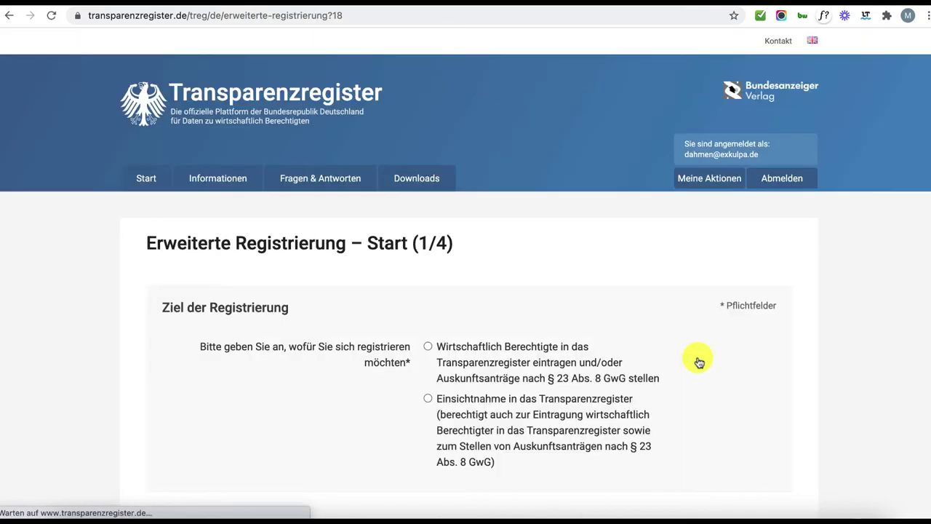
scroll(260, 405, down, 1)
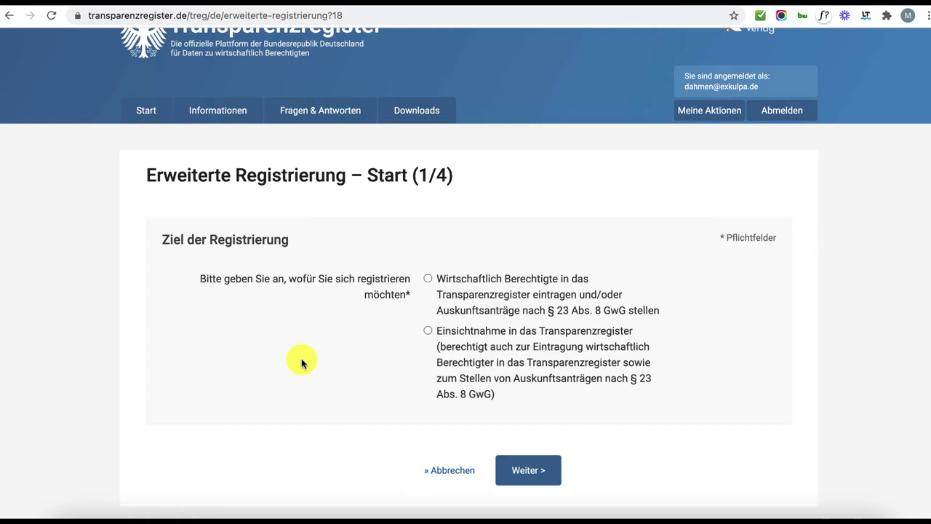
click(434, 280)
scroll(659, 371, down, 2)
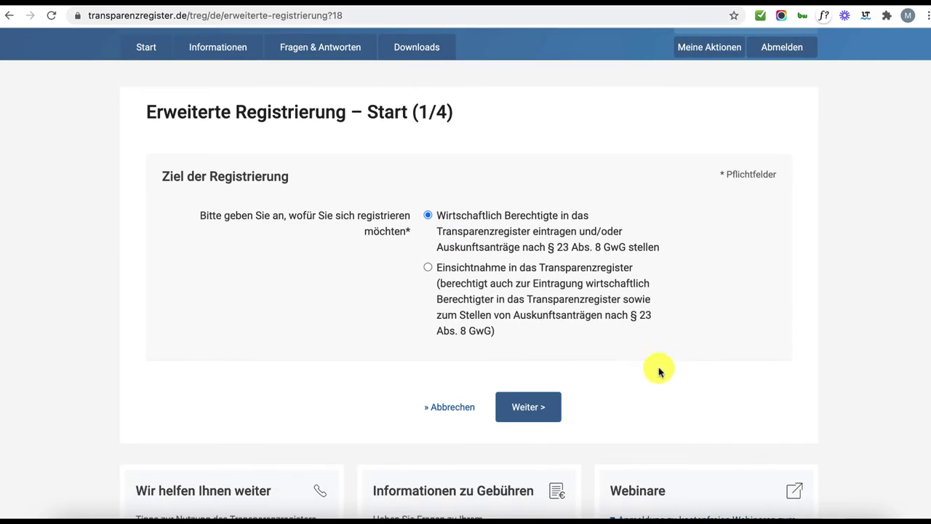
click(537, 406)
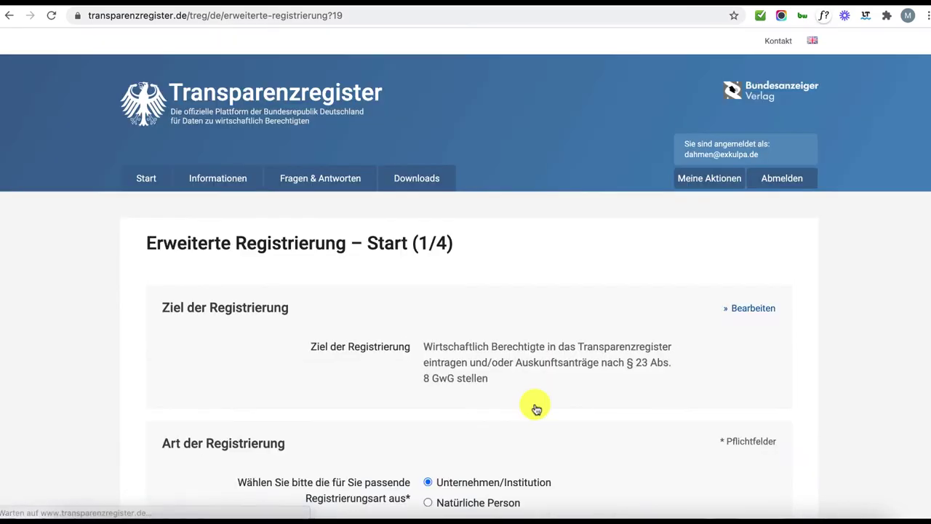
scroll(537, 408, down, 3)
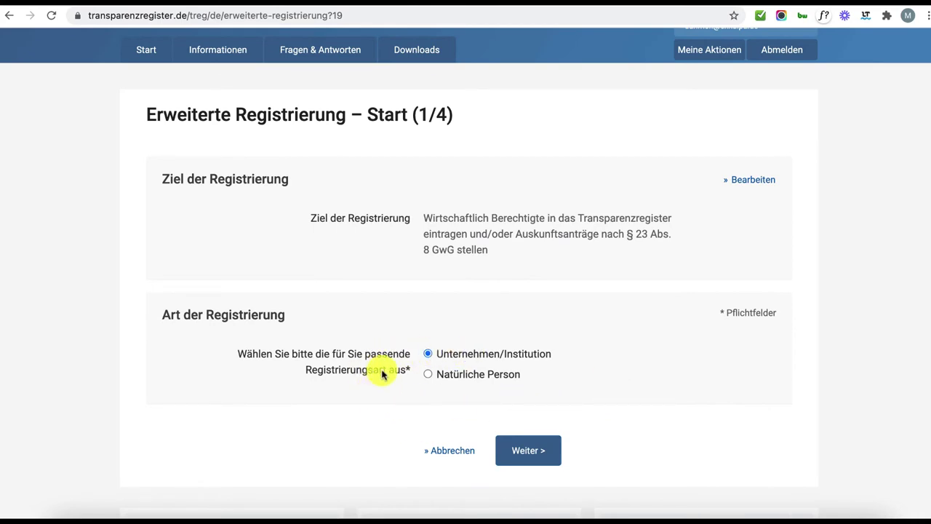
click(548, 449)
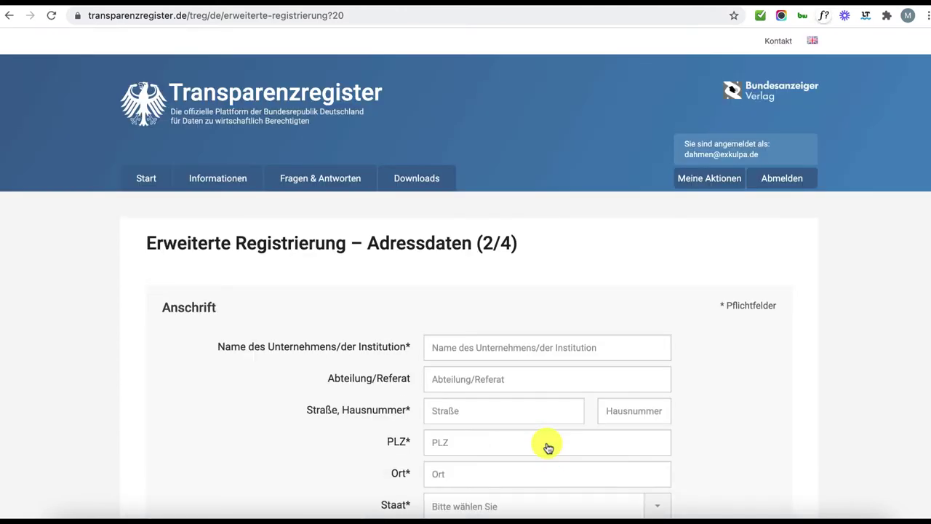
Enter the company name, street, postcode and city, with Deutschland as country.
scroll(749, 381, down, 3)
click(484, 258)
text(Exkulpa GmbH)
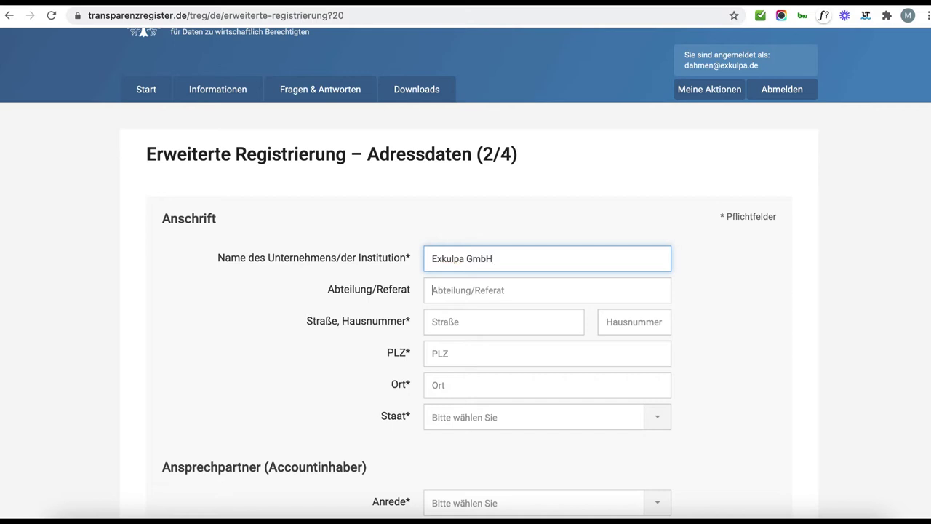
key(Tab)
text(Wald)
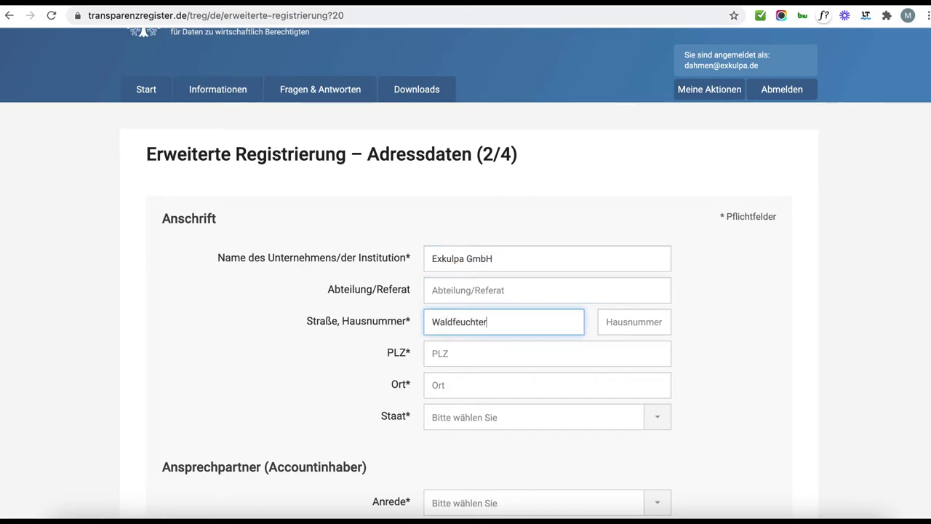
text(266)
key(Tab)
text(52525)
key(Tab)
text(Heinsberg)
key(Tab)
text(de)
key(Return)
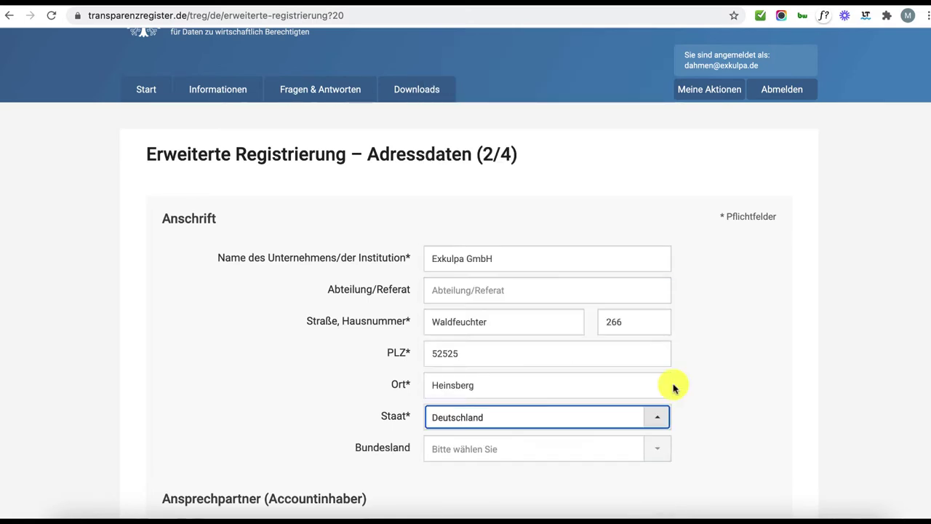
scroll(684, 401, down, 3)
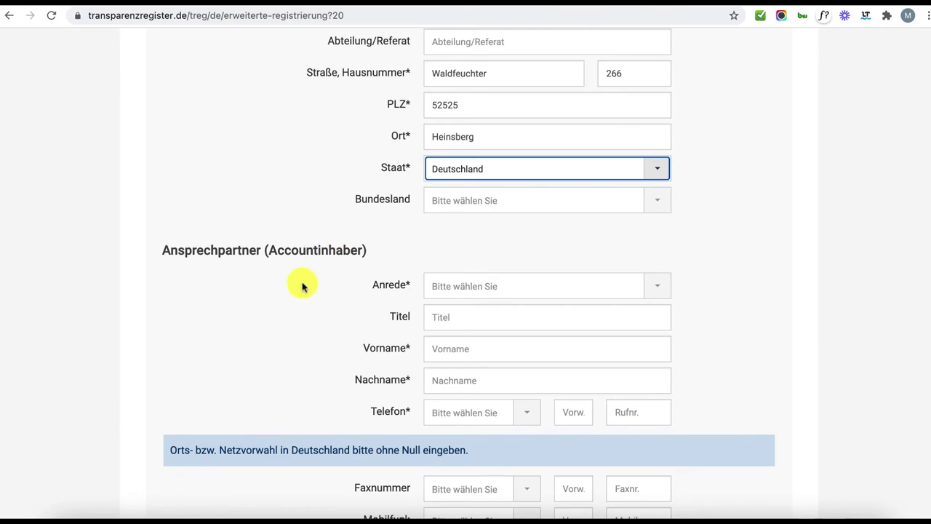
Fill in the contact: salutation Frau, first and last name, and a Deutschland (+49) phone number.
click(486, 291)
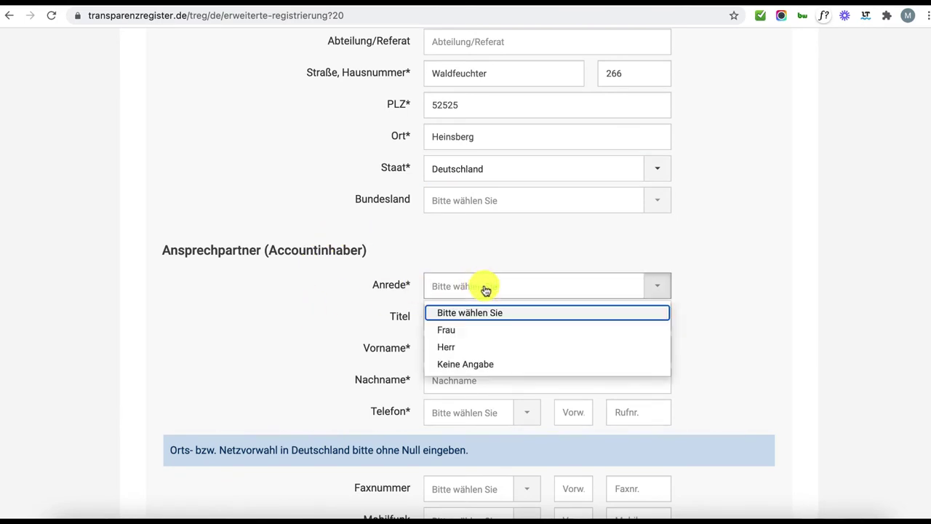
click(503, 330)
click(468, 349)
key(Tab)
key(Tab)
key(Return)
text(d)
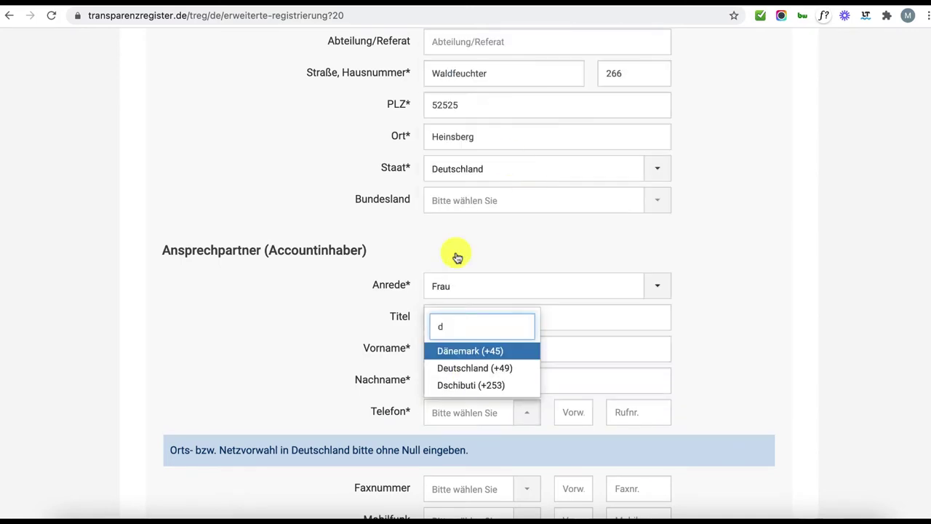
click(466, 369)
click(565, 410)
key(Tab)
Agree to business use of the e-mail address and continue to Rechnungsdaten.
scroll(468, 274, down, 1)
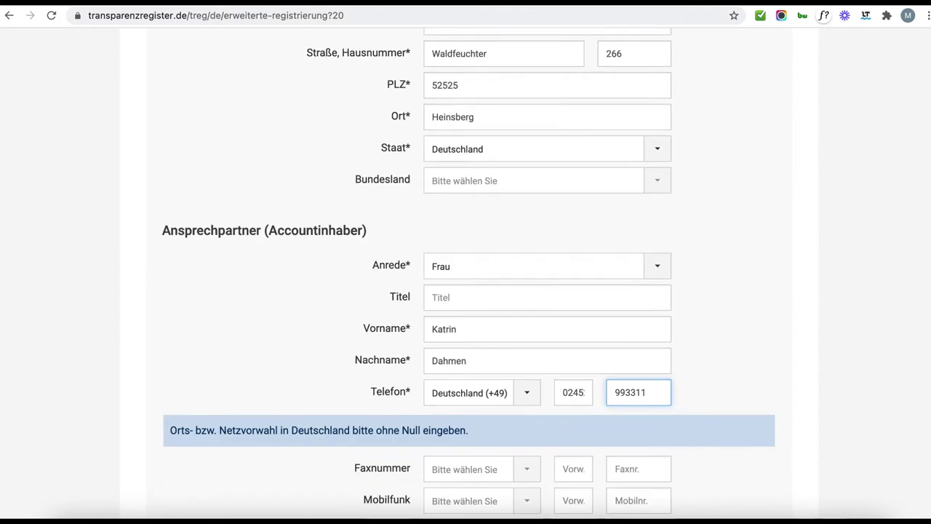
scroll(509, 264, down, 4)
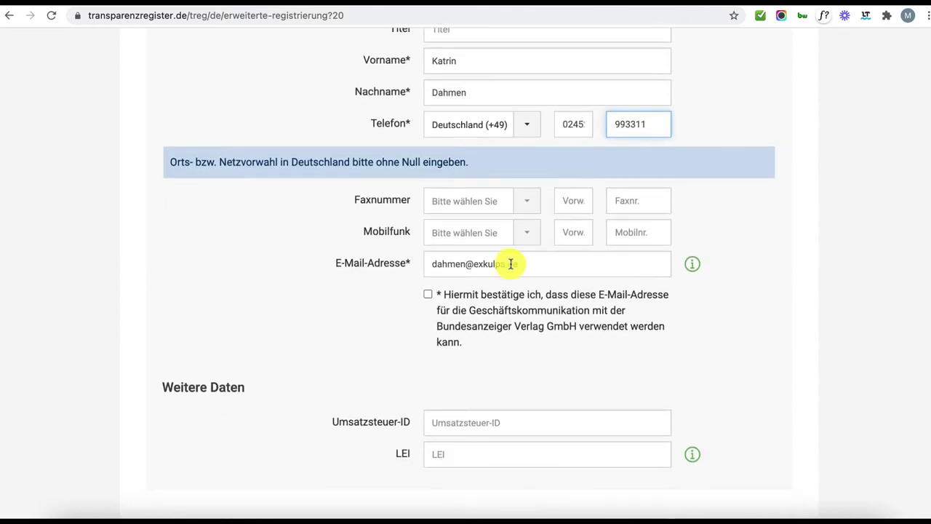
click(429, 296)
scroll(692, 336, down, 1)
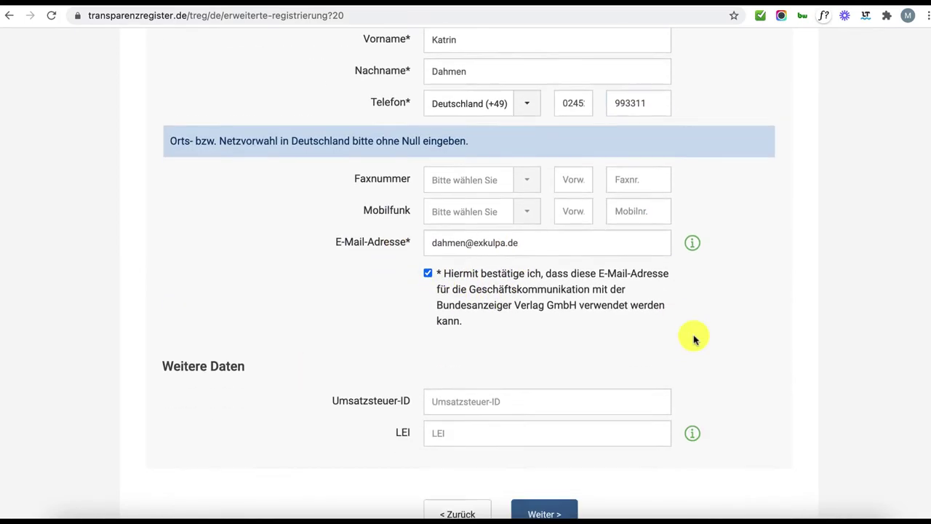
scroll(695, 338, down, 2)
scroll(723, 429, down, 1)
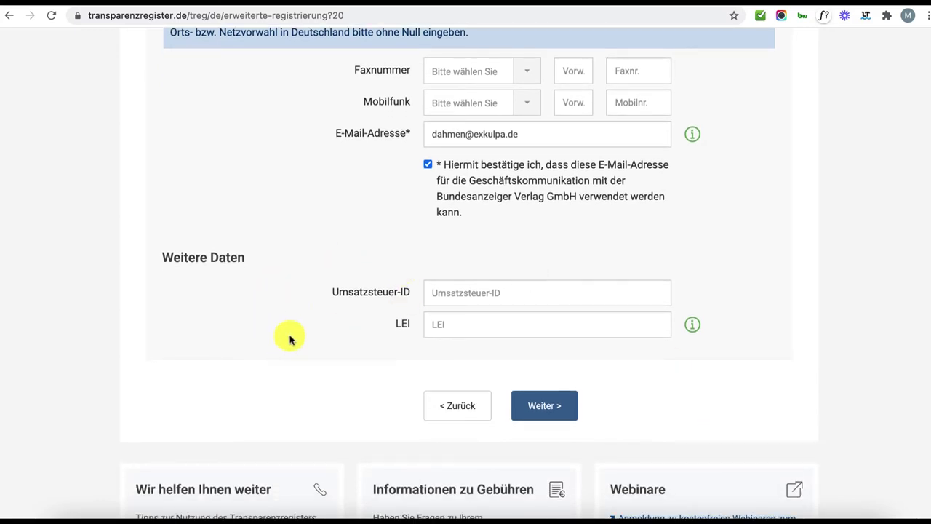
click(545, 407)
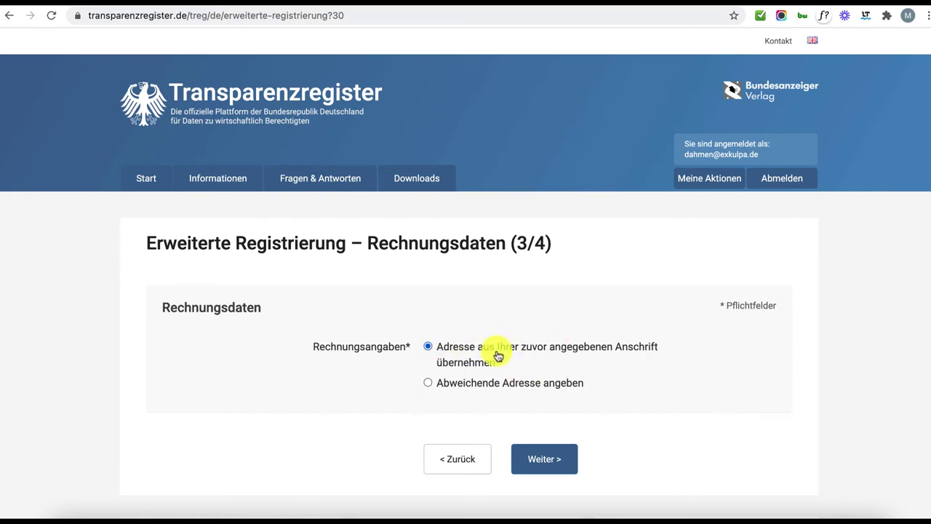
Keep the same billing address and save the extended registration from the overview.
click(544, 459)
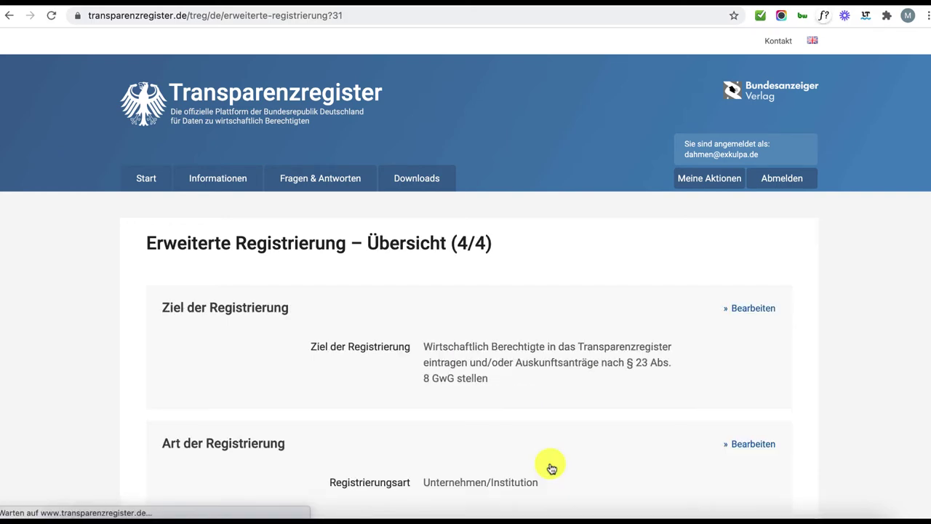
scroll(551, 468, down, 3)
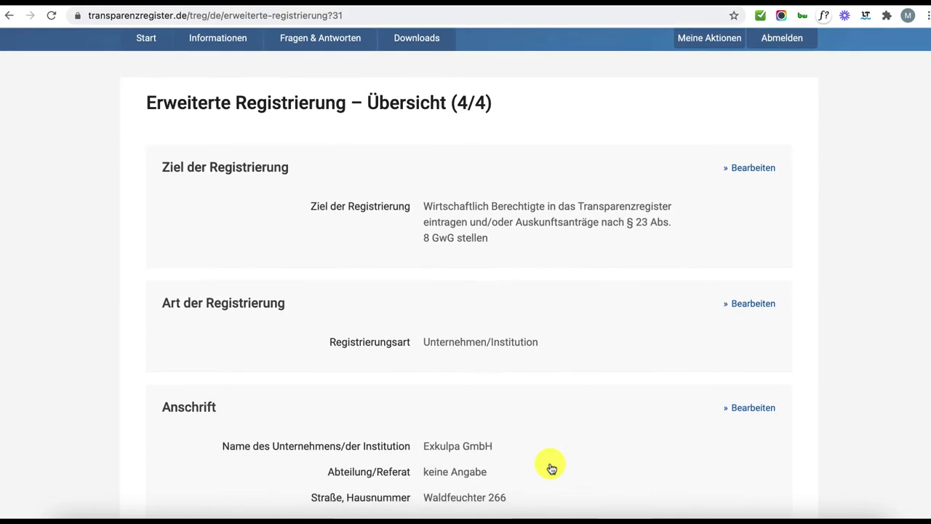
scroll(551, 468, down, 4)
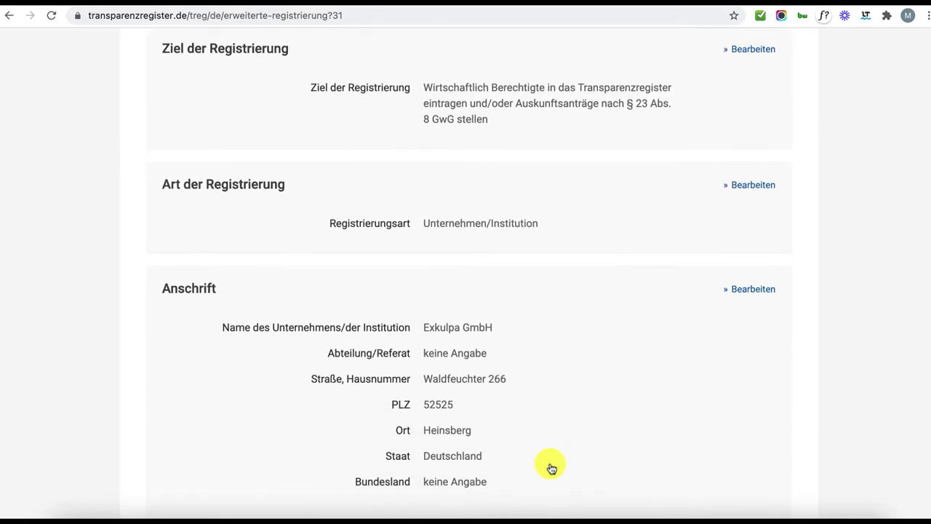
scroll(551, 468, down, 10)
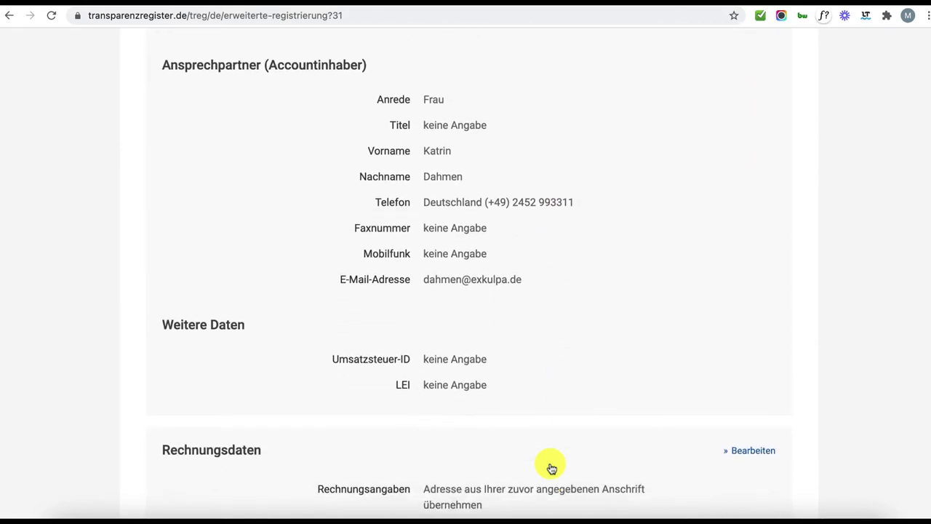
scroll(552, 468, down, 3)
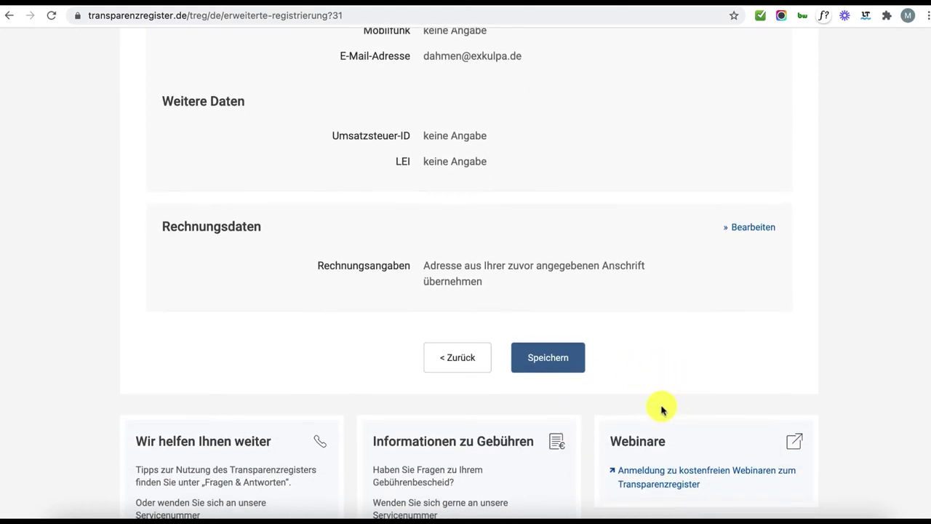
click(551, 361)
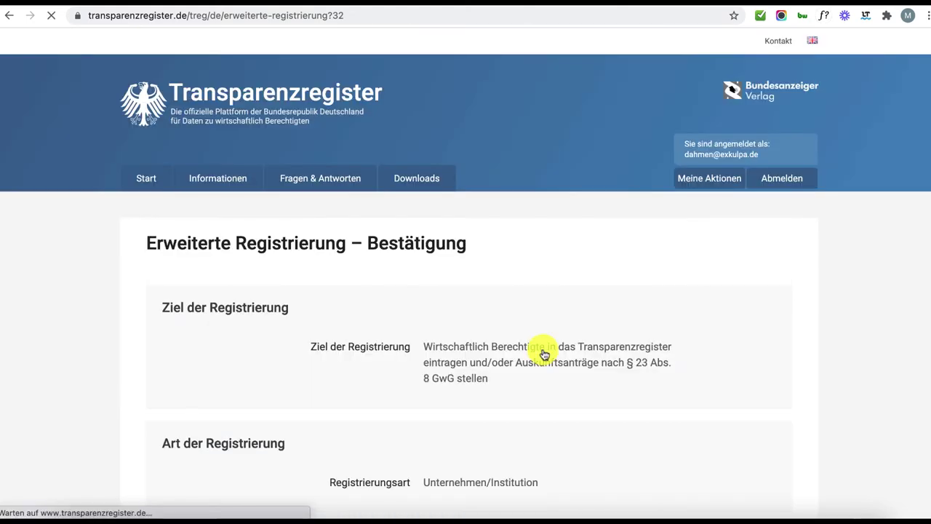
Review the confirmation page and return to Meine Aktionen & Daten via Zum Start.
scroll(545, 355, down, 4)
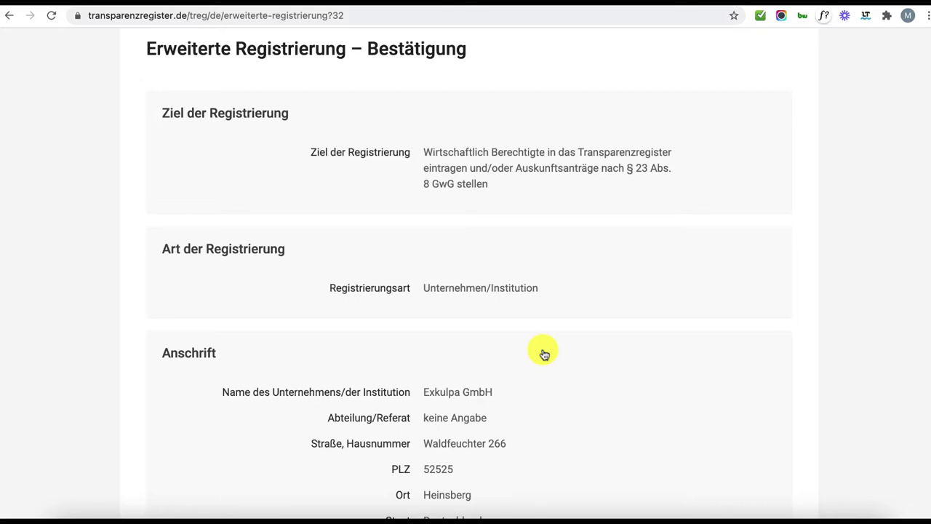
scroll(544, 354, up, 1)
scroll(544, 354, down, 8)
scroll(544, 354, down, 6)
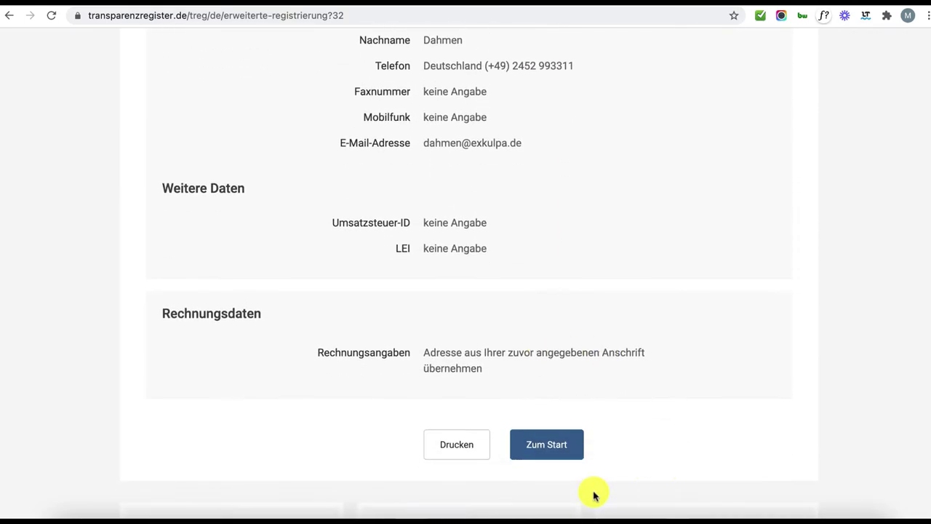
click(559, 451)
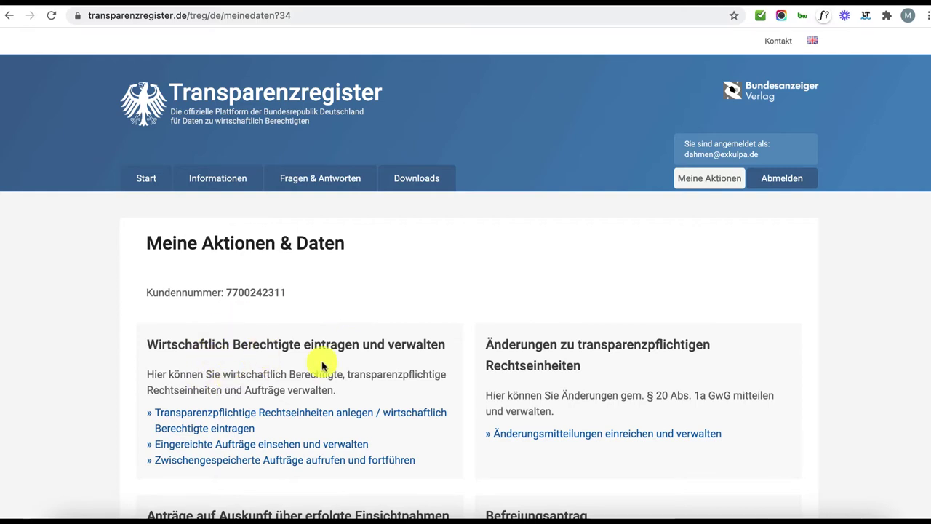
Search reportable legal entities for Exkulpa GmbH, find none, and begin a new entity.
click(210, 429)
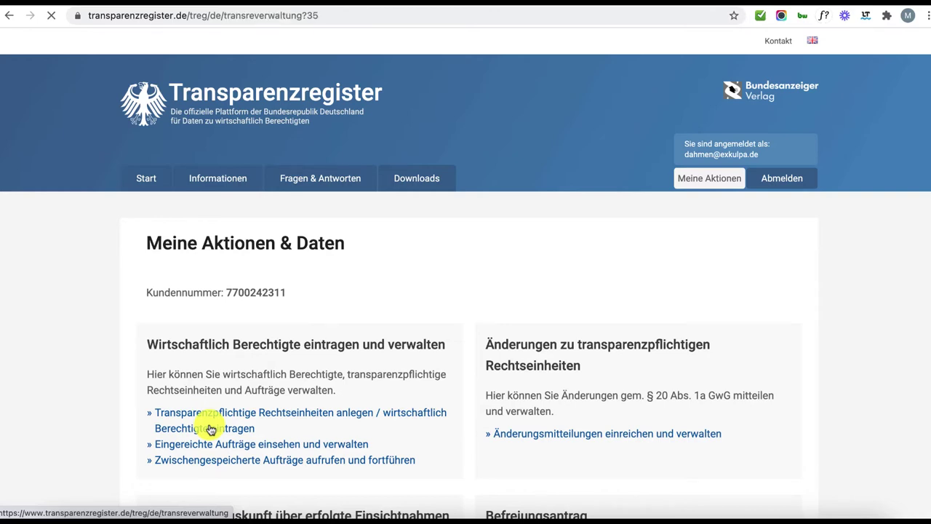
click(426, 412)
scroll(363, 328, down, 1)
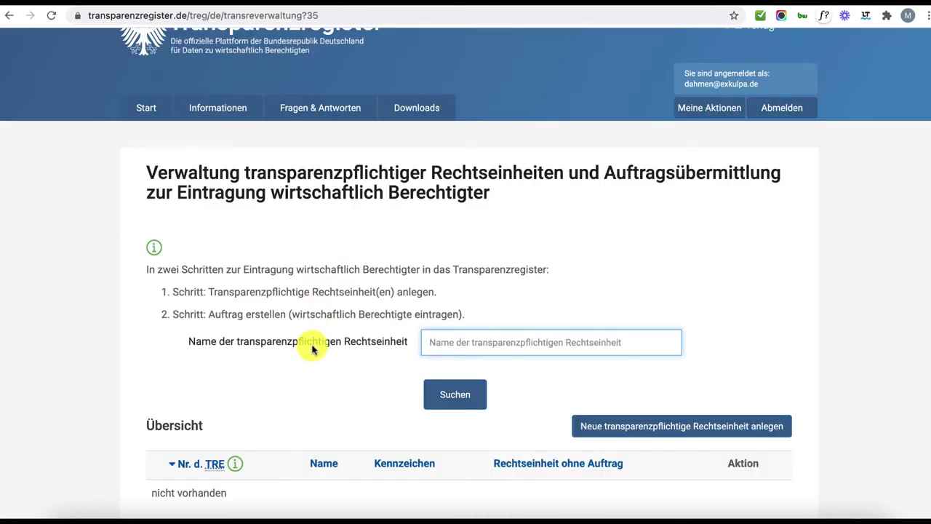
text(Exkulpa GmbH)
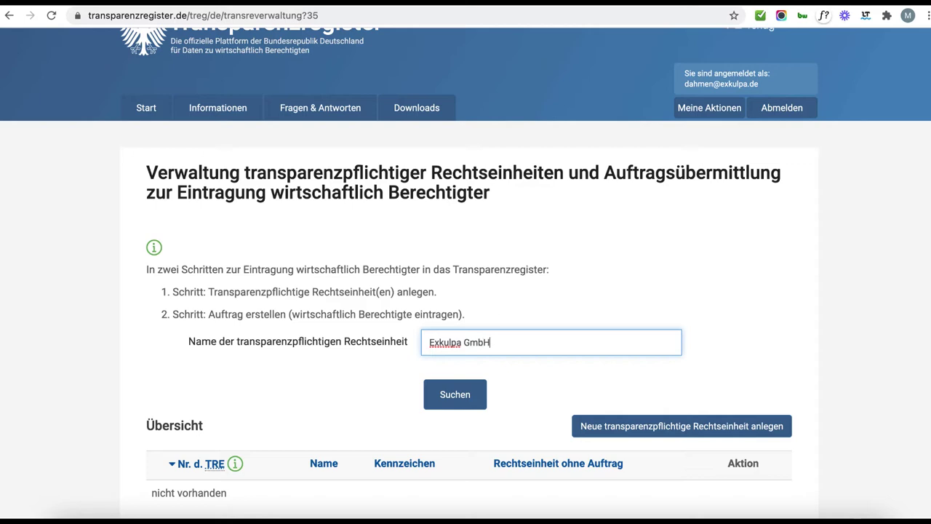
click(457, 405)
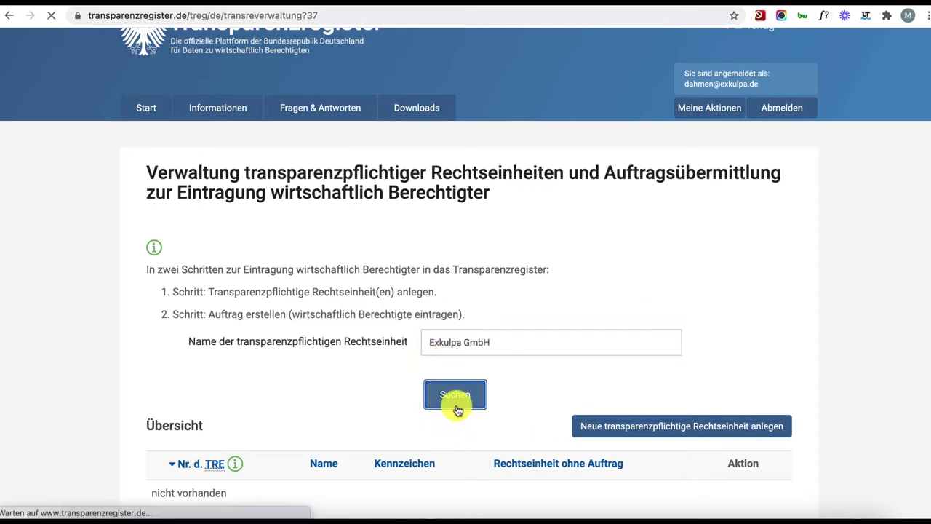
scroll(457, 409, down, 3)
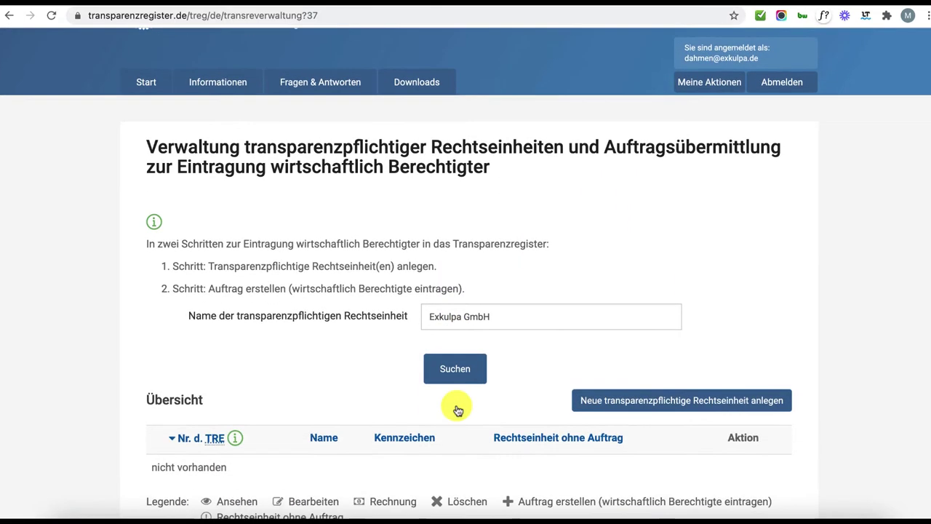
scroll(457, 410, down, 2)
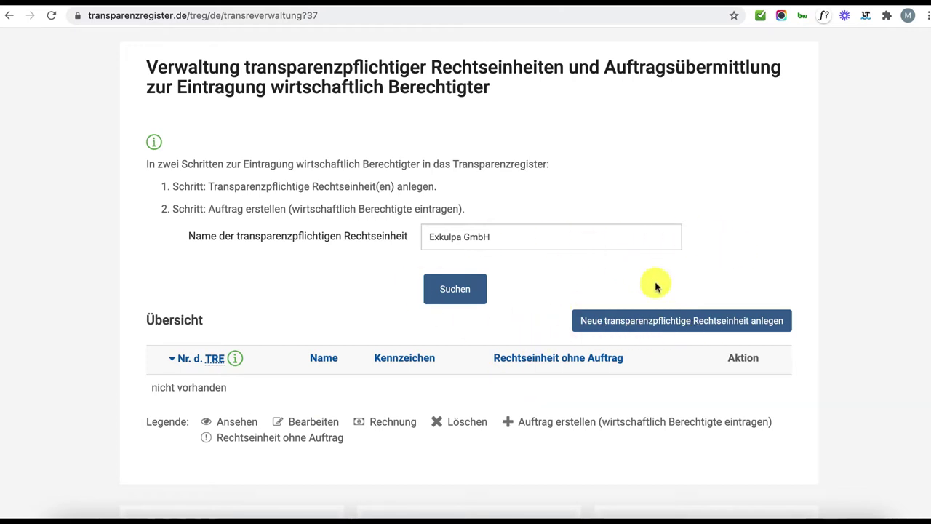
click(662, 320)
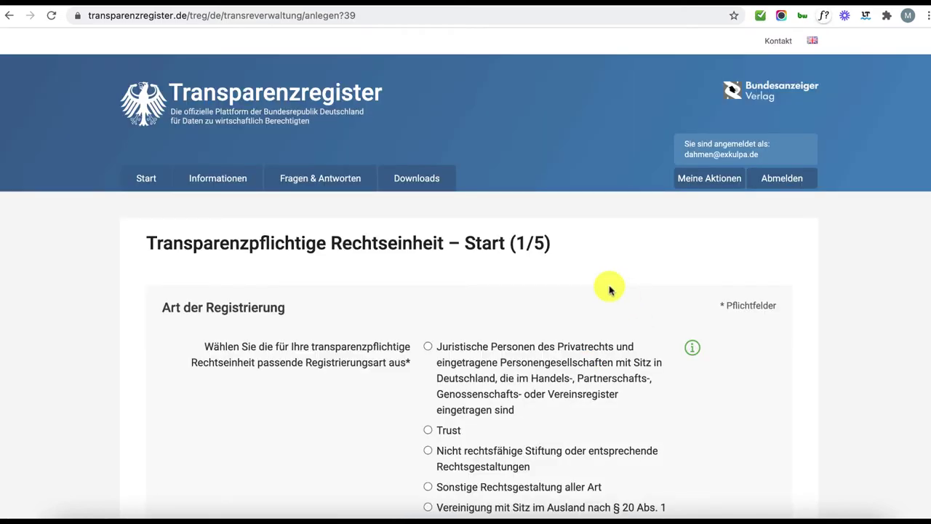
Choose private-law Juristische Person as registration type and confirm the Handelsregister assignment.
scroll(610, 290, down, 3)
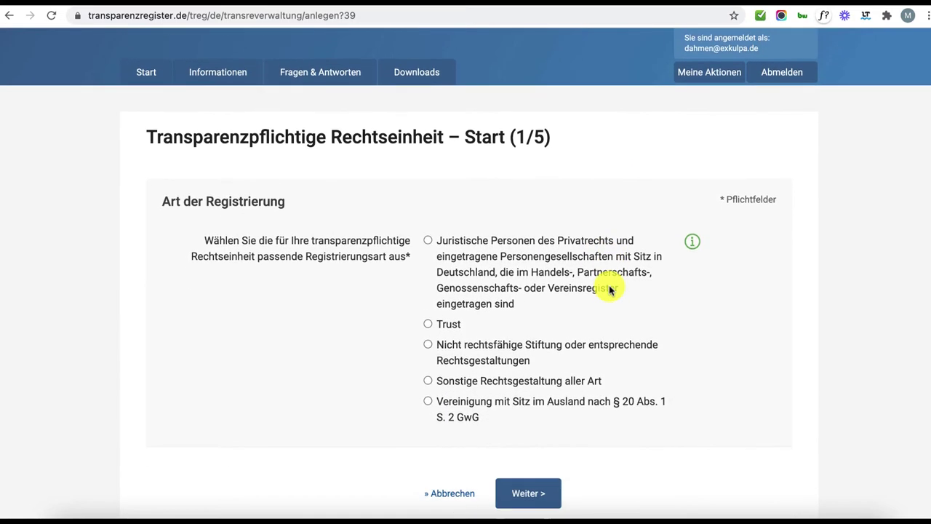
scroll(652, 309, down, 2)
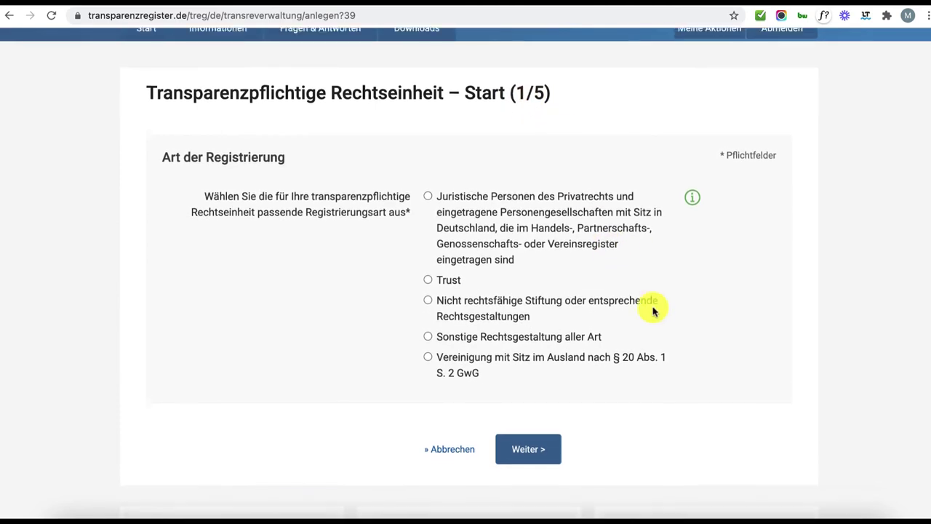
scroll(652, 310, down, 1)
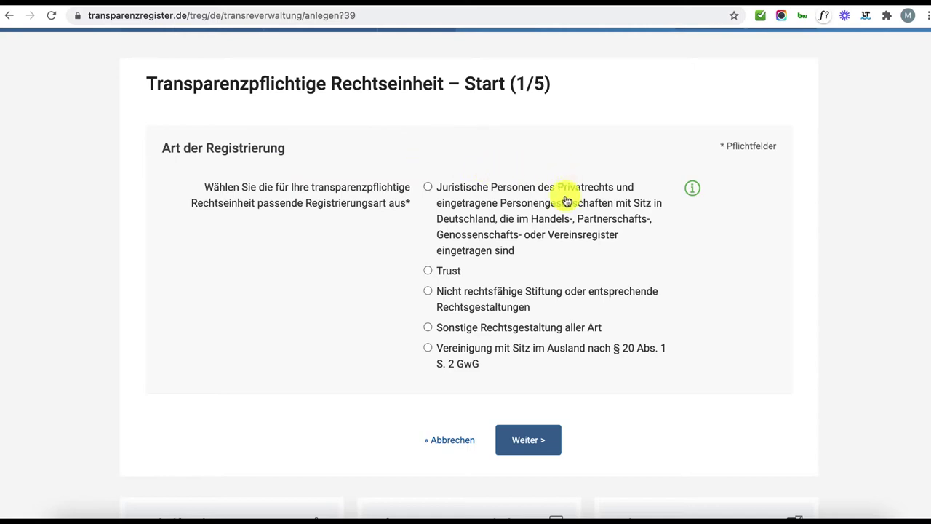
click(433, 193)
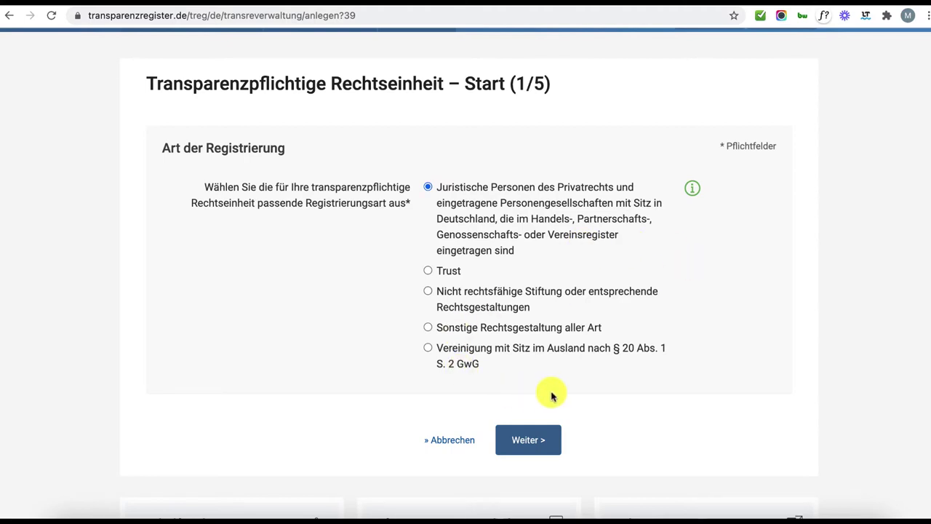
click(543, 438)
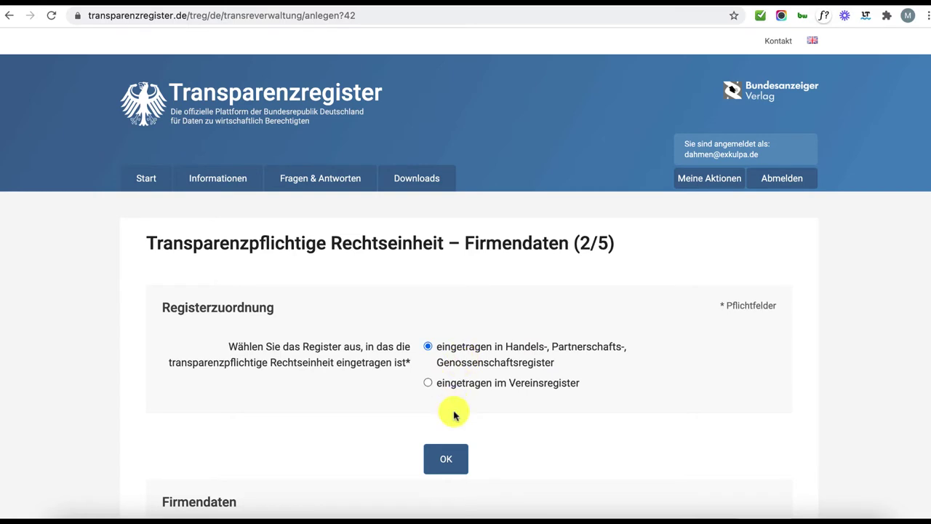
click(446, 460)
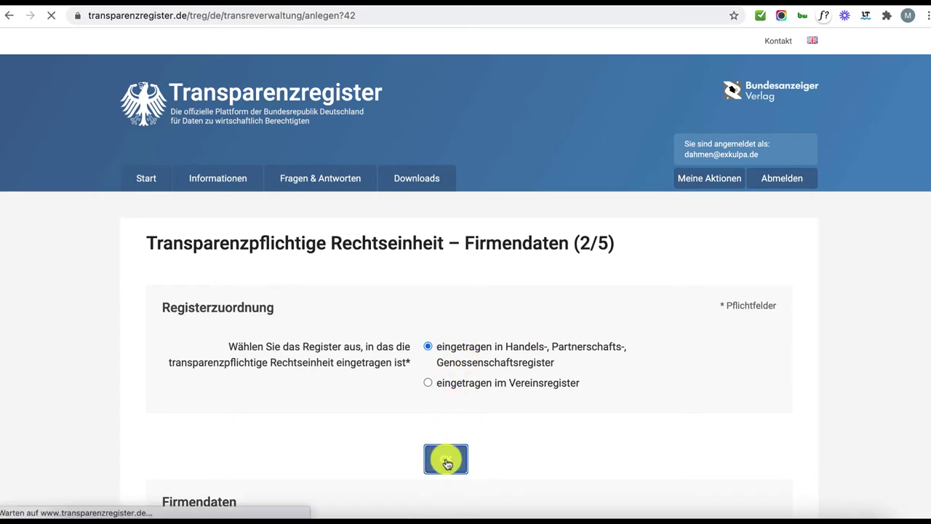
Look up Exkulpa GmbH in the register with court Aachen and register type HRB.
scroll(566, 400, down, 5)
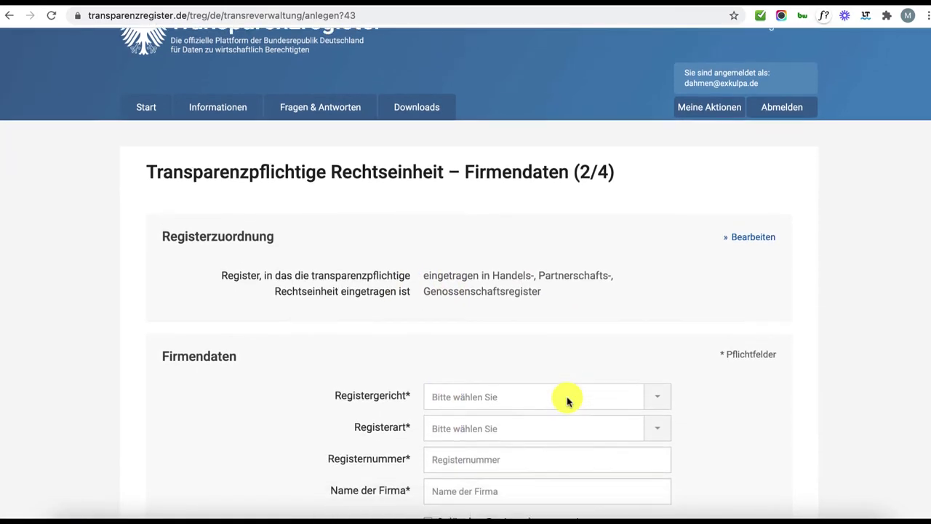
scroll(568, 402, down, 2)
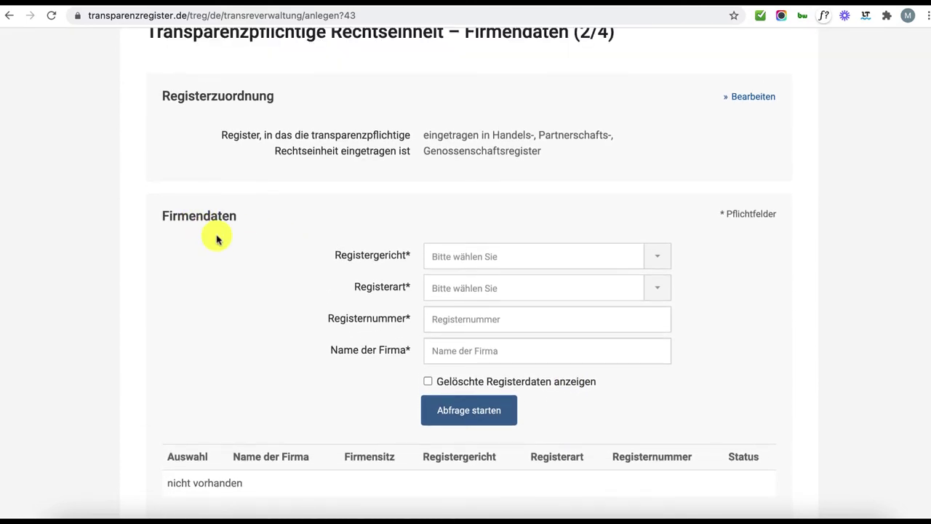
click(490, 263)
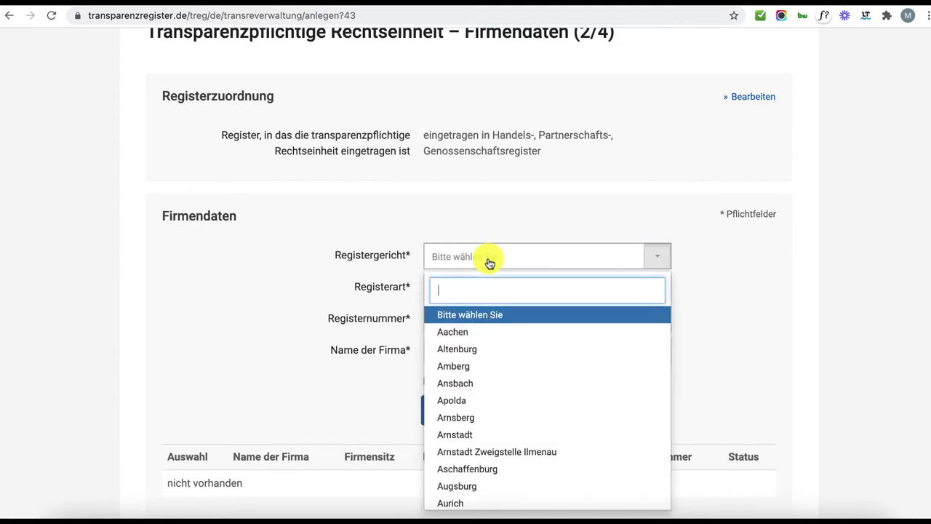
click(480, 334)
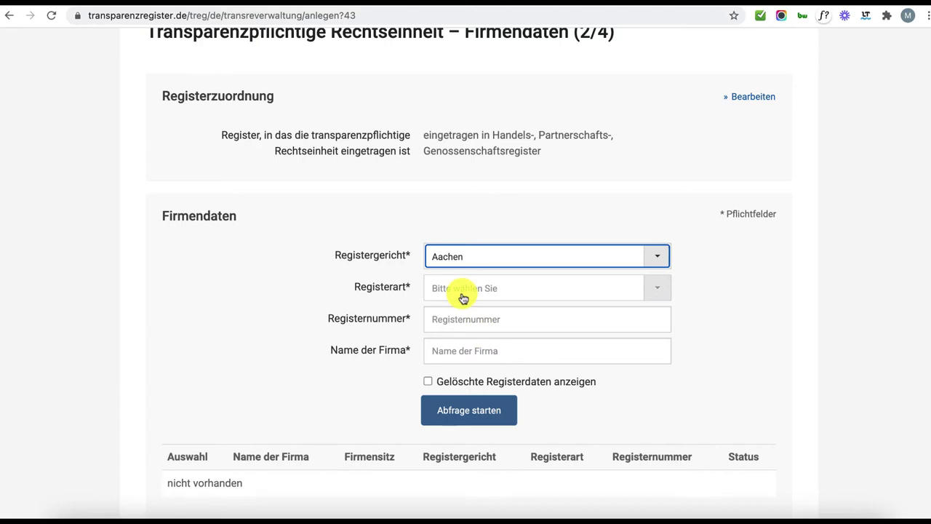
click(463, 298)
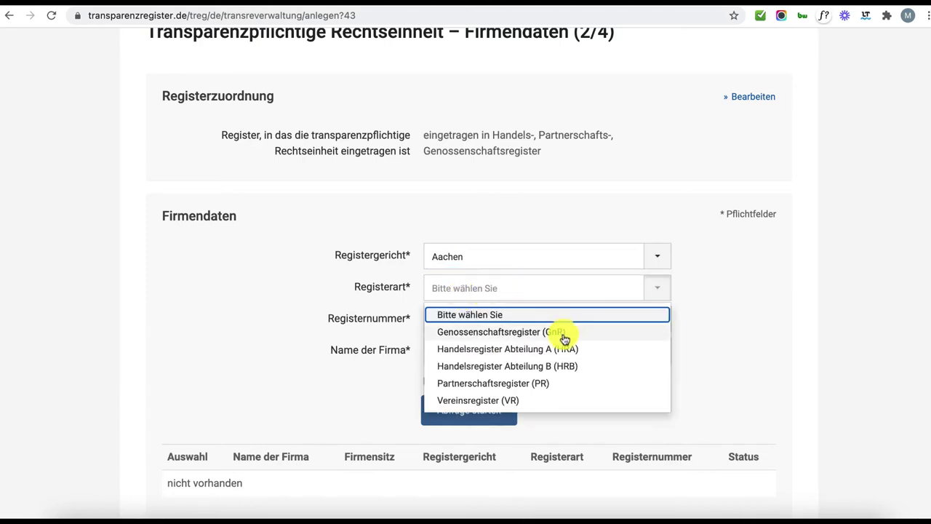
click(568, 372)
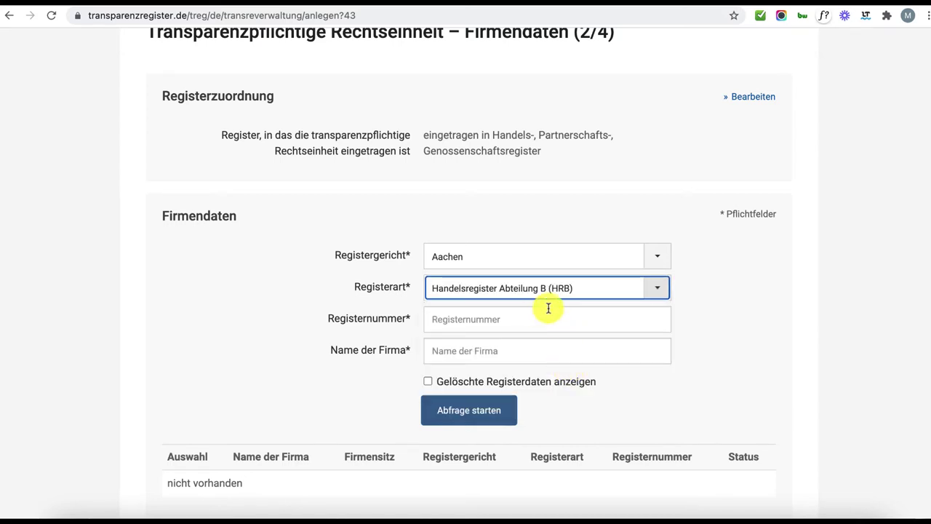
click(450, 320)
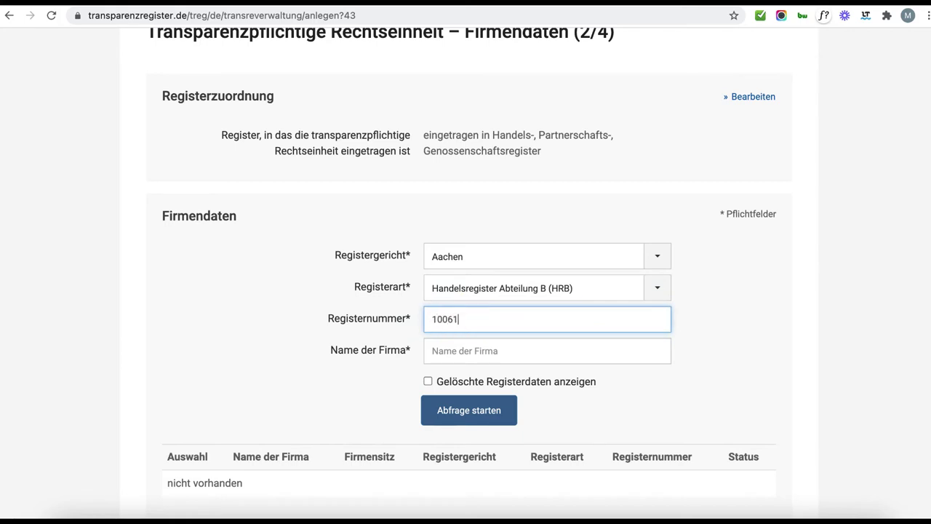
click(547, 351)
text(Exkulpa GmbH)
click(484, 418)
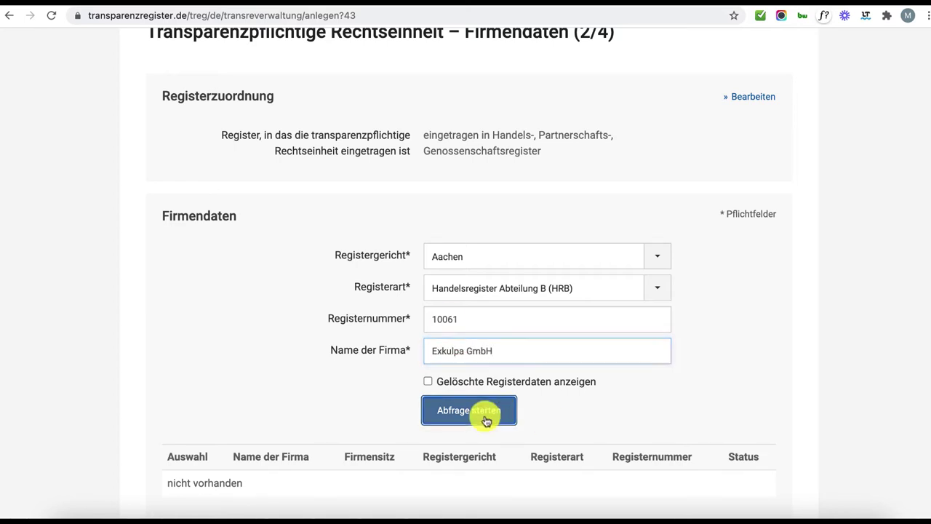
Select the exkulpa gmbh match (Aachen, HRB 10061) and confirm it as company data.
scroll(484, 420, down, 5)
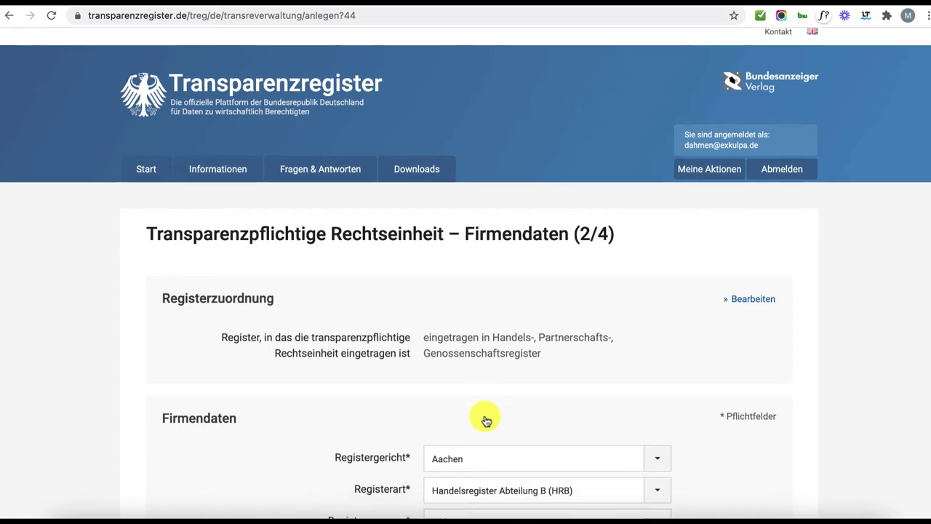
scroll(484, 421, down, 3)
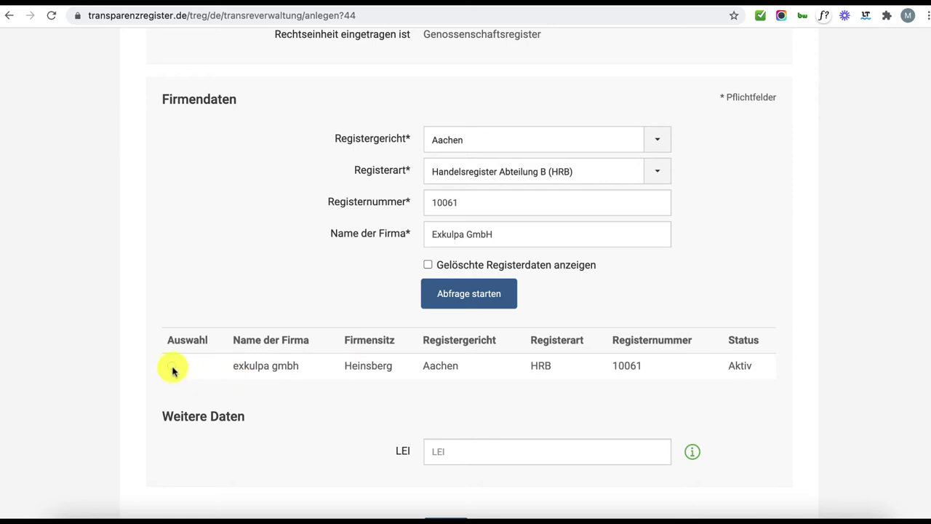
click(172, 366)
scroll(333, 396, up, 1)
scroll(335, 397, down, 2)
scroll(335, 398, down, 2)
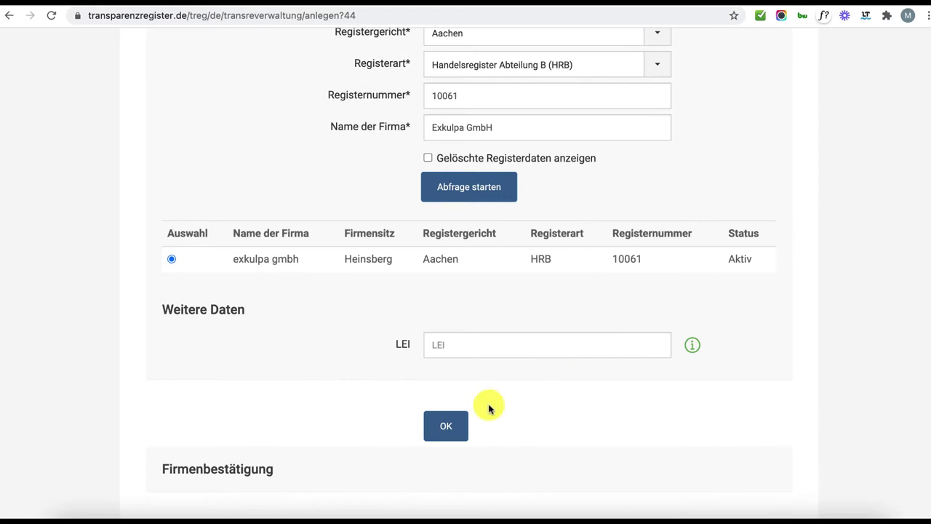
click(451, 428)
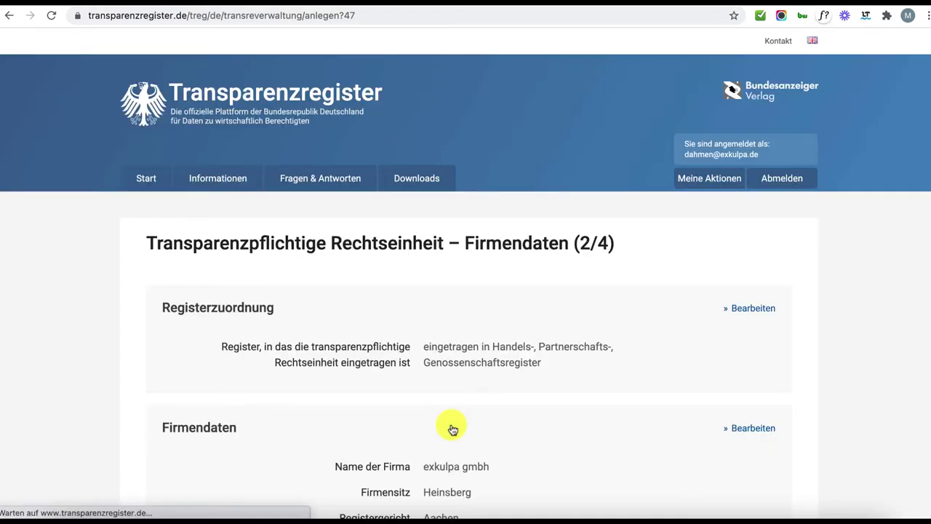
With the Firmenbestätigung ticked, continue from Firmendaten to the address step.
scroll(451, 428, down, 5)
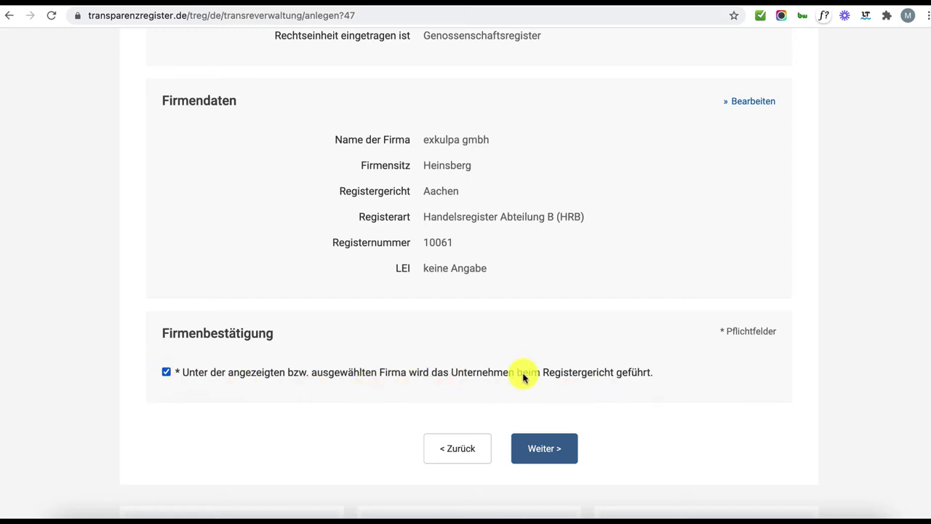
click(568, 453)
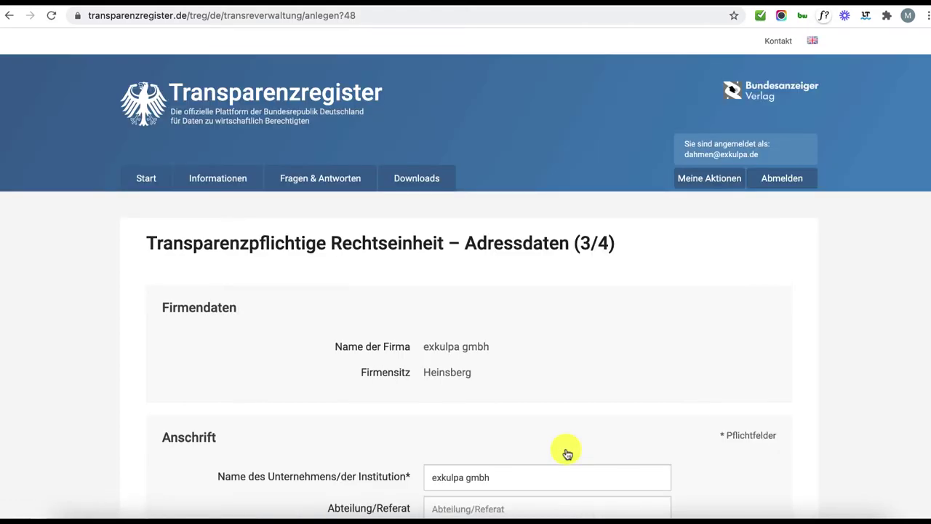
Fill Straße, Hausnummer and PLZ with the company's address and submit to the overview.
scroll(567, 453, down, 2)
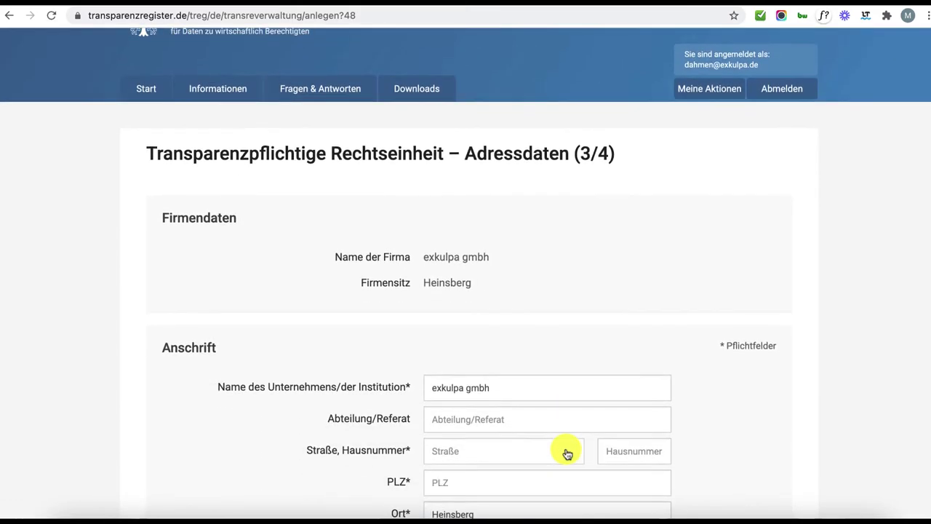
scroll(567, 452, down, 3)
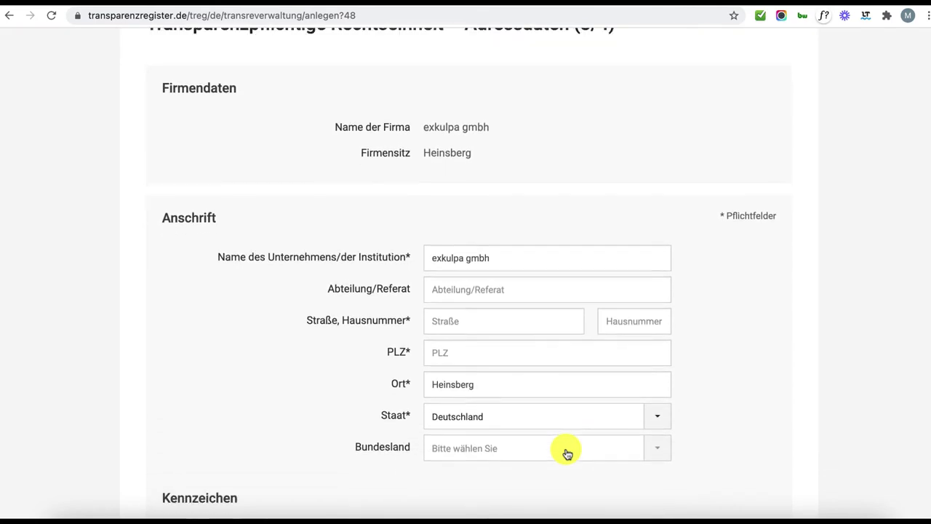
scroll(568, 453, down, 1)
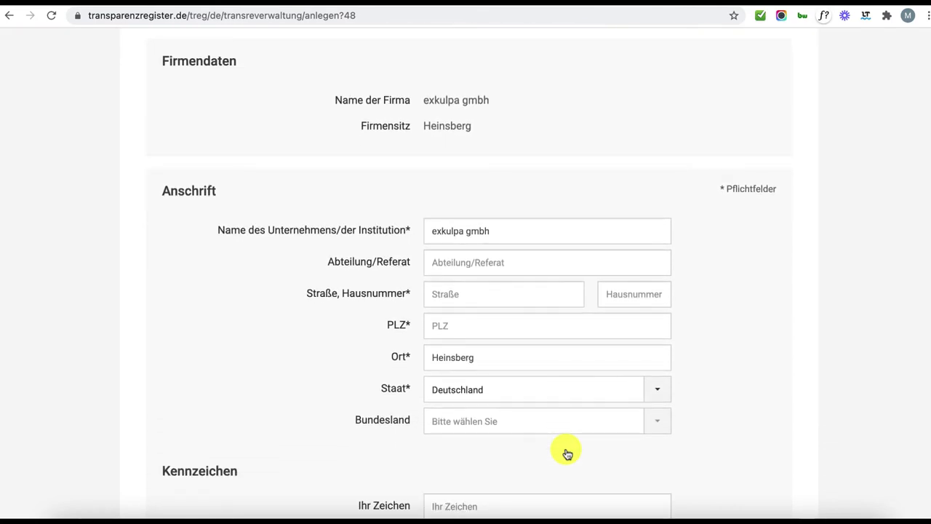
click(466, 295)
text(Waldfeuchter)
key(Tab)
text(266)
click(502, 295)
text(Str.)
click(482, 327)
text(52525)
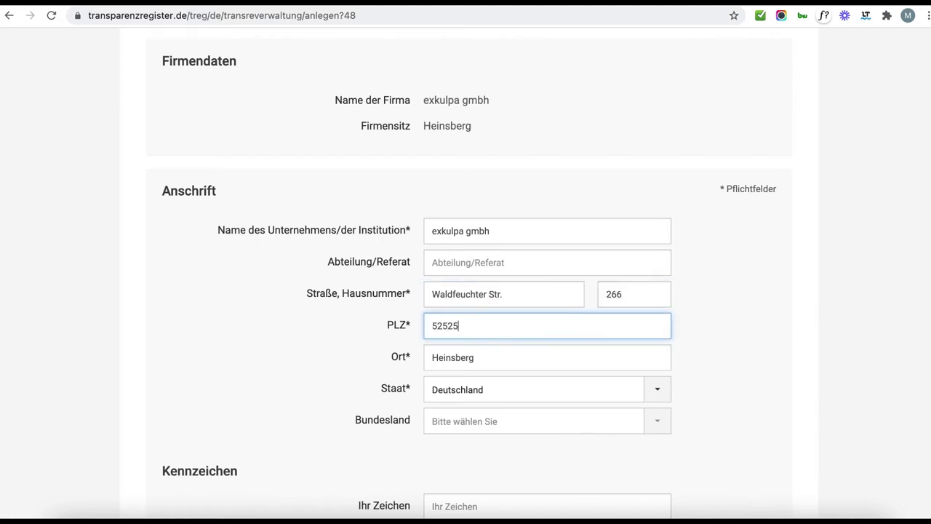
scroll(550, 458, up, 1)
scroll(549, 458, down, 4)
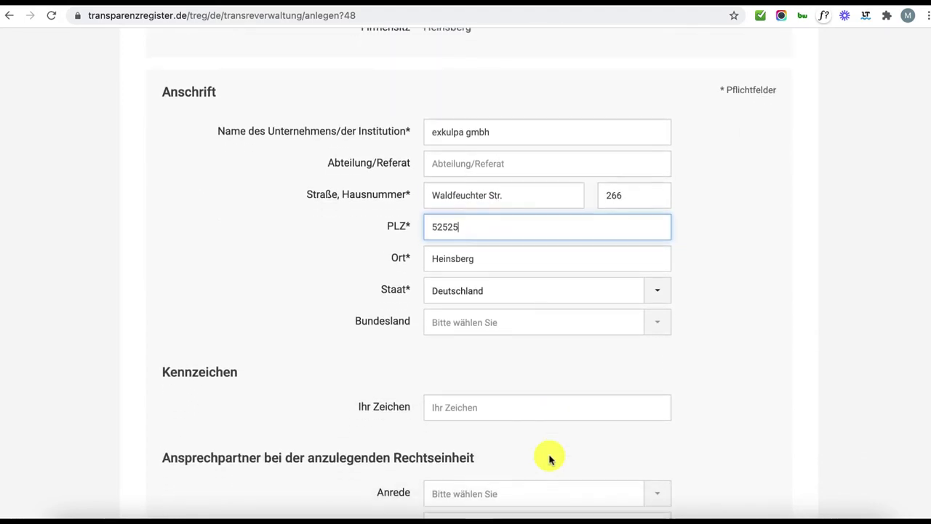
scroll(550, 459, down, 3)
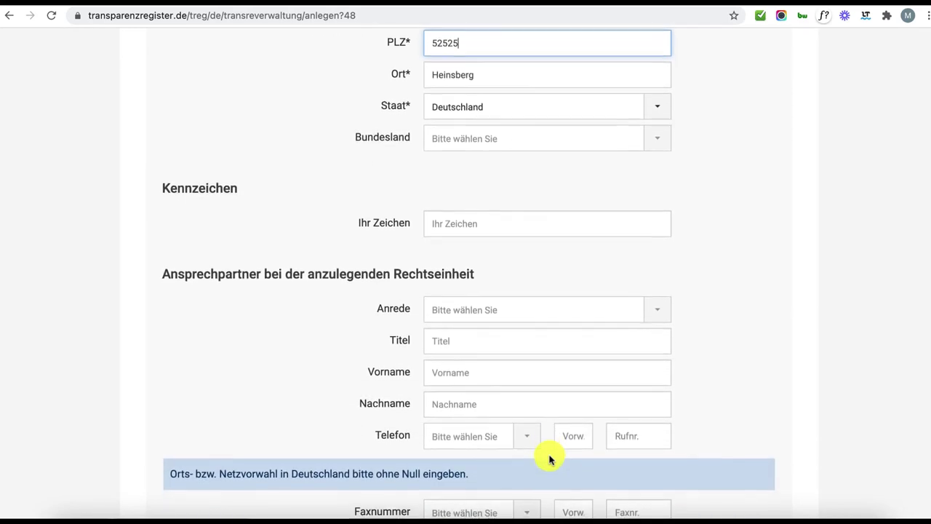
scroll(550, 459, down, 2)
scroll(550, 458, down, 5)
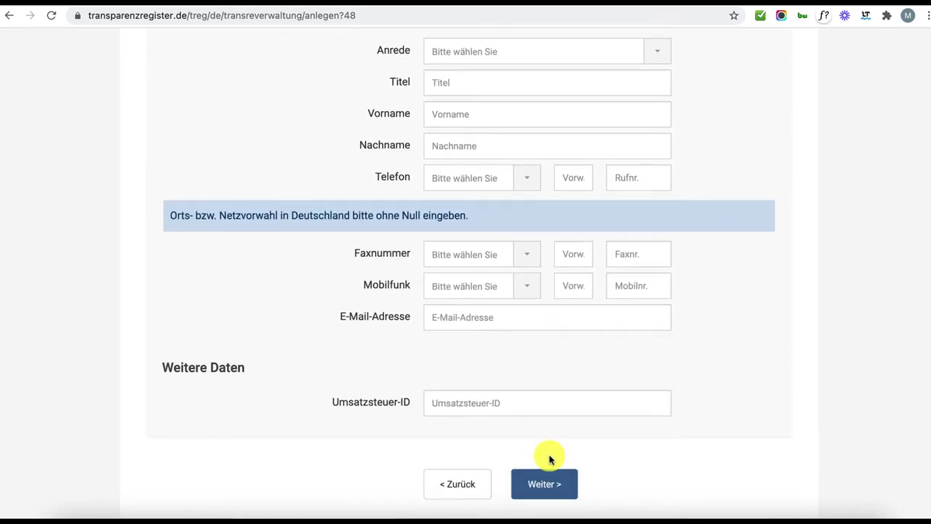
click(540, 489)
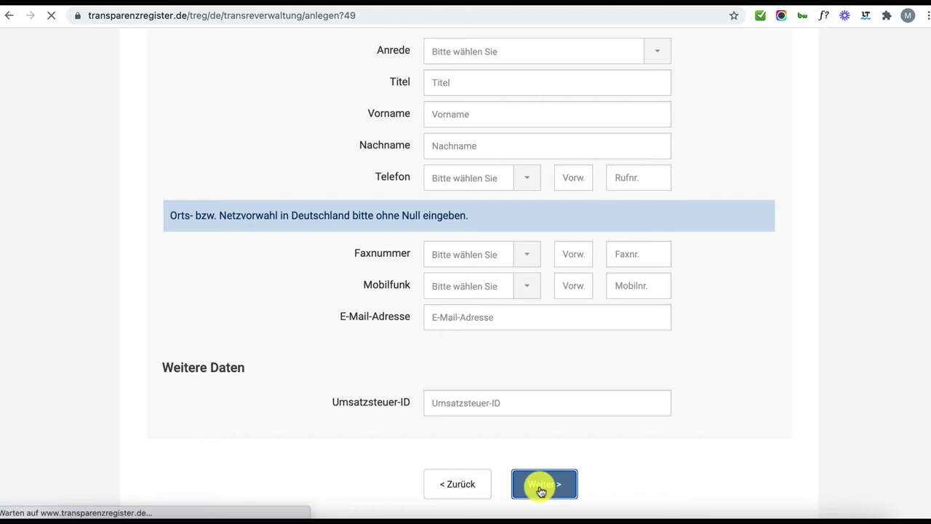
Review the Übersicht (4/4) data and the Bestätigung page confirming exkulpa gmbh as a new legal entity.
scroll(539, 492, down, 10)
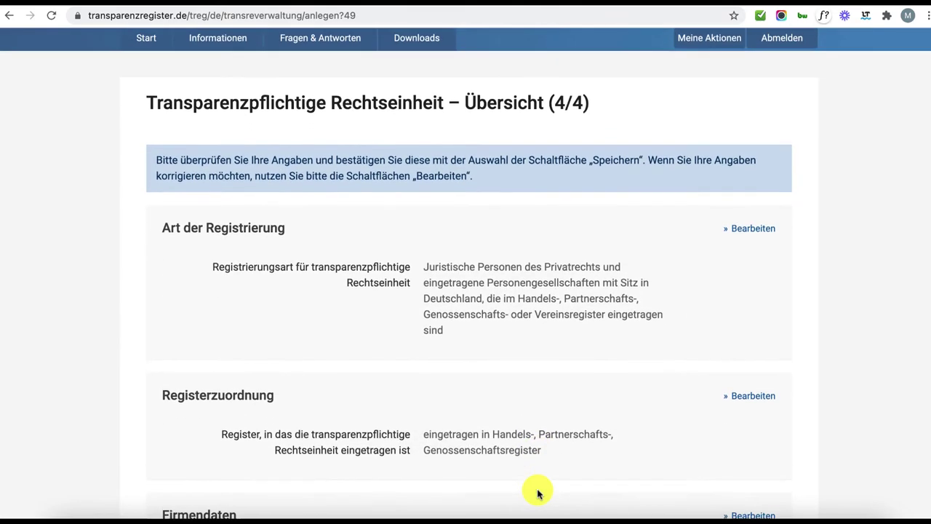
scroll(539, 492, down, 10)
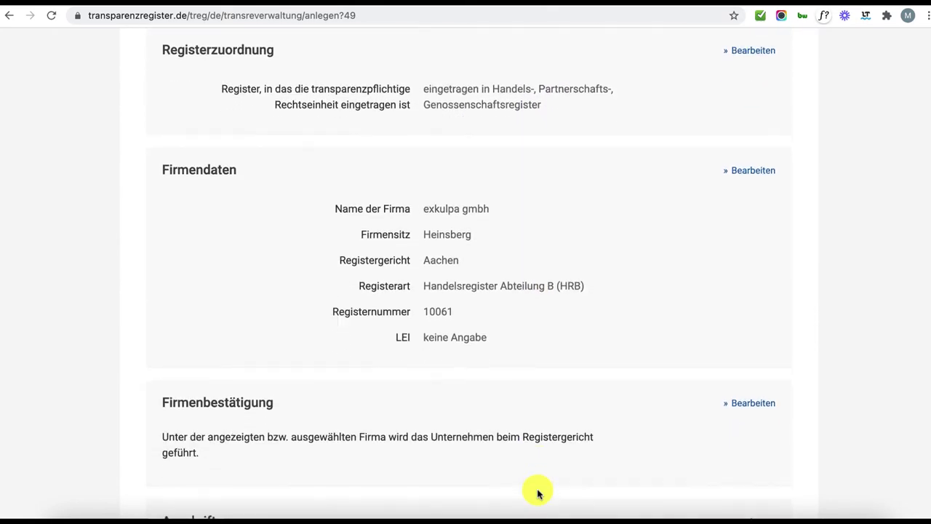
scroll(539, 493, down, 13)
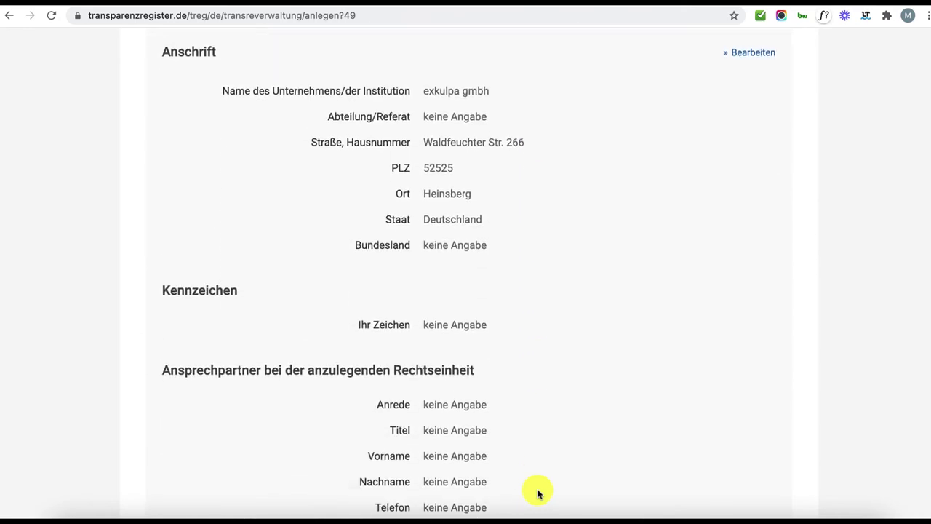
scroll(538, 493, down, 2)
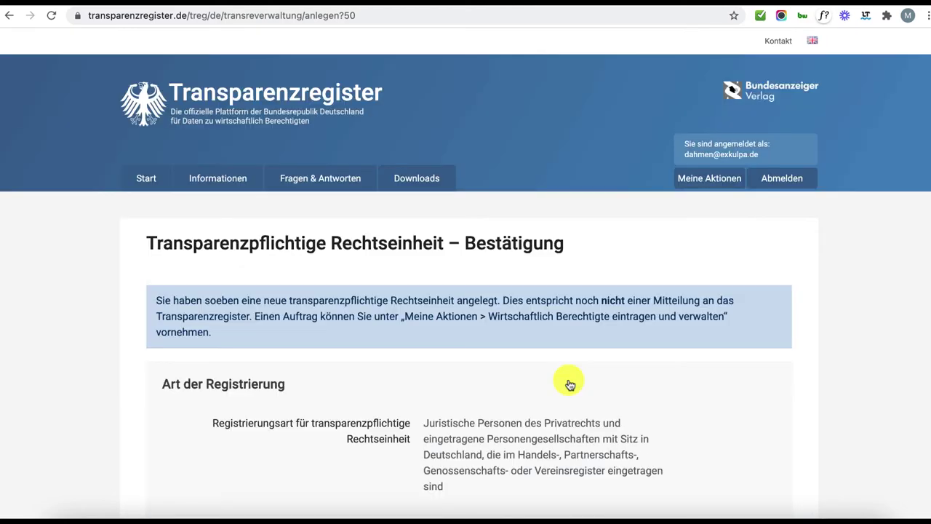
scroll(570, 384, down, 1)
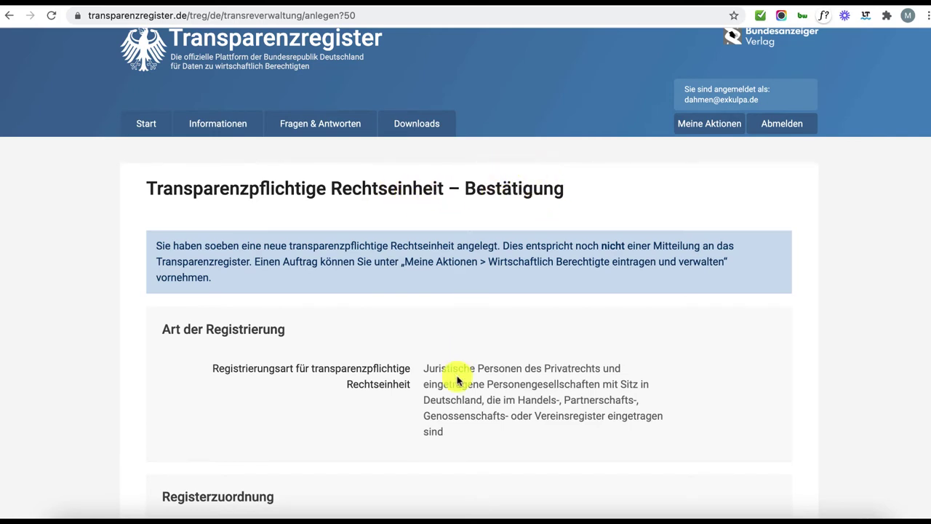
scroll(458, 374, down, 5)
scroll(458, 379, down, 10)
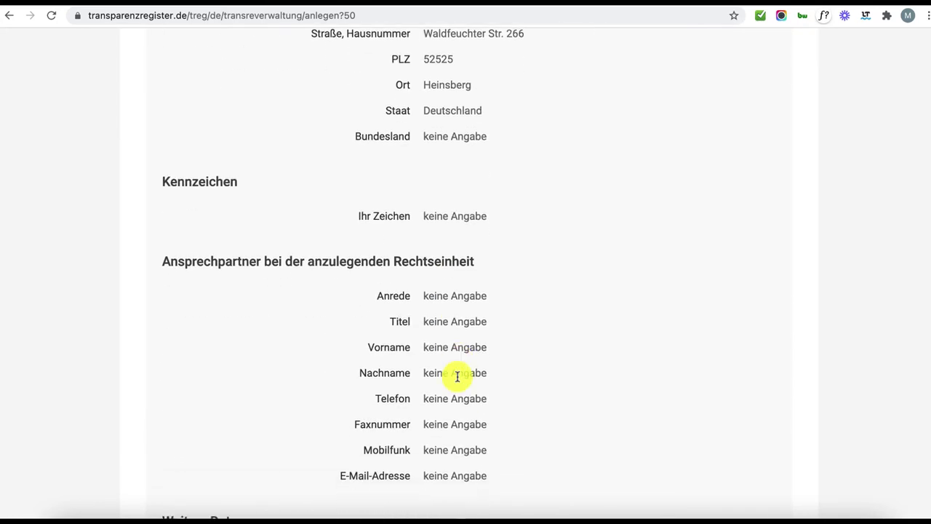
Return to the legal-entity list and create a new beneficial-owner Auftrag for exkulpa gmbh.
click(562, 478)
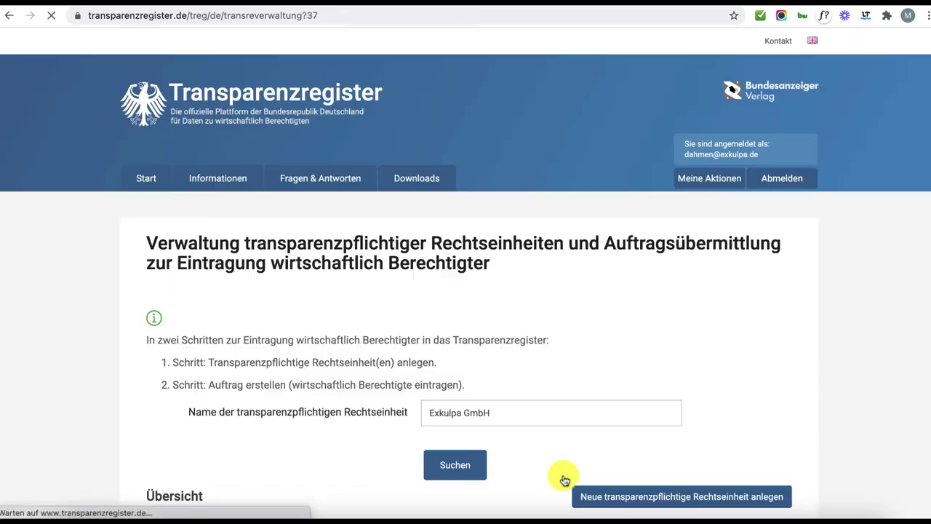
scroll(565, 481, down, 3)
scroll(565, 481, down, 1)
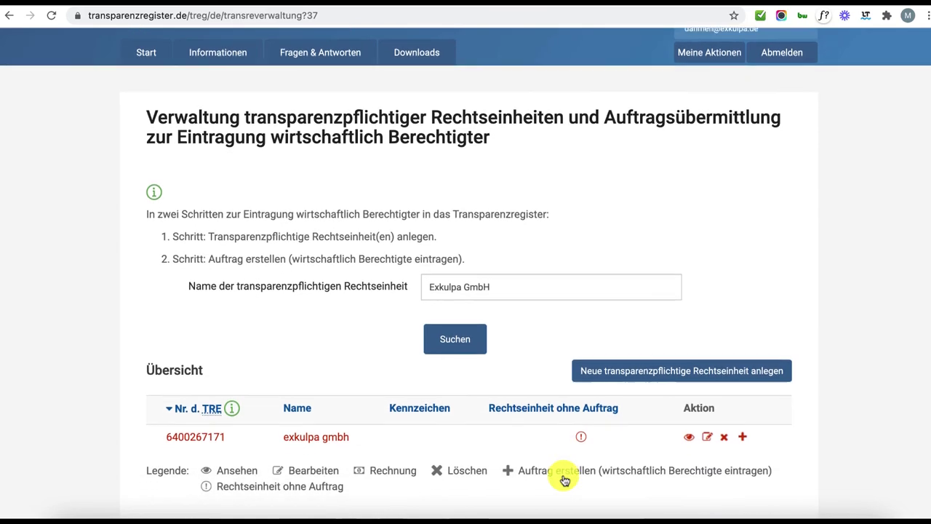
scroll(586, 220, up, 1)
scroll(597, 228, down, 1)
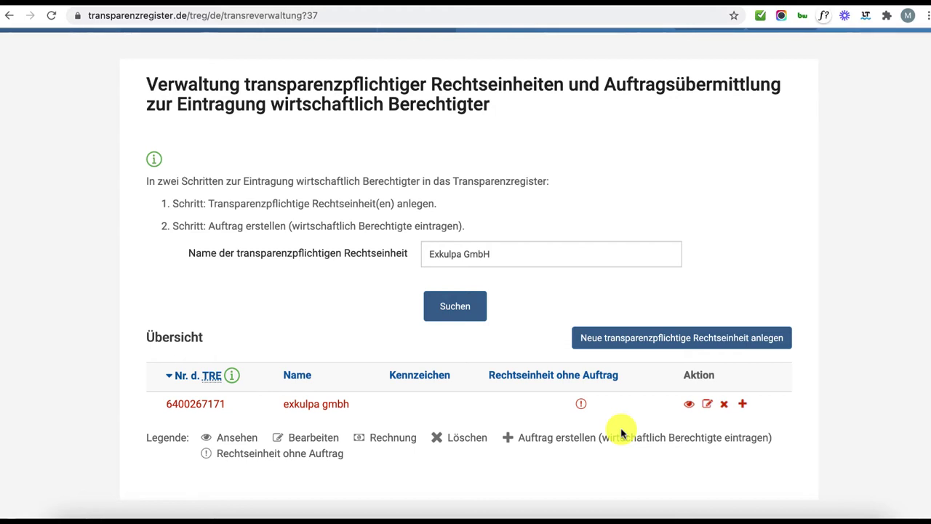
click(743, 406)
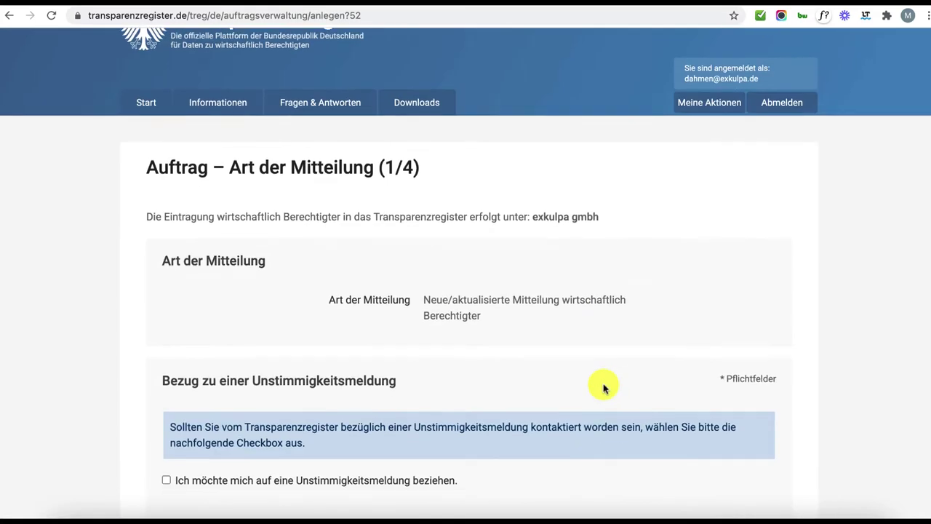
Leave Unstimmigkeitsmeldung and Berichtigung unticked and advance to the company details page (2/4).
scroll(604, 388, down, 3)
scroll(604, 389, up, 2)
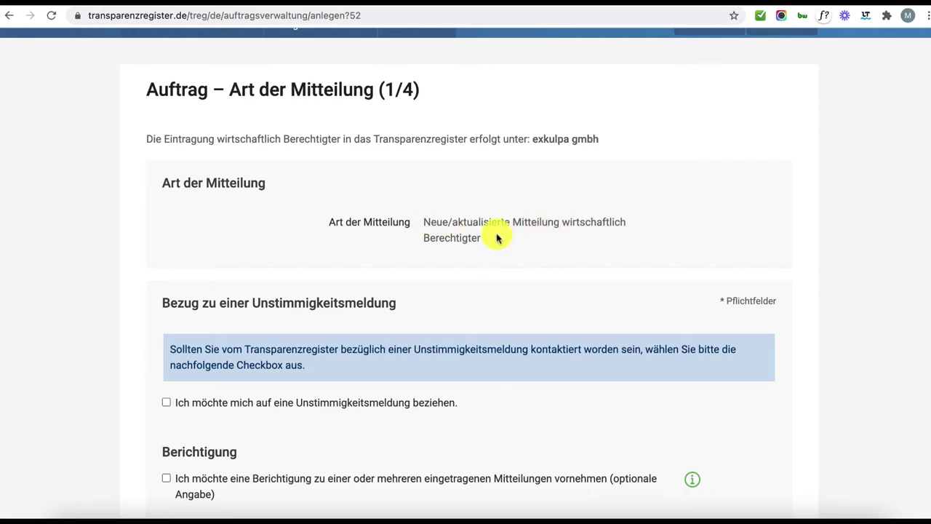
scroll(497, 238, up, 1)
scroll(393, 197, down, 4)
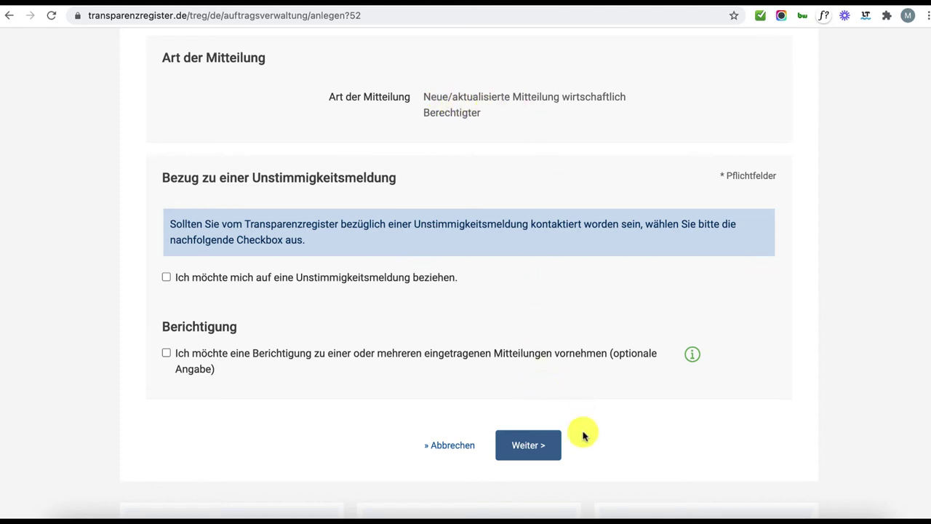
click(531, 456)
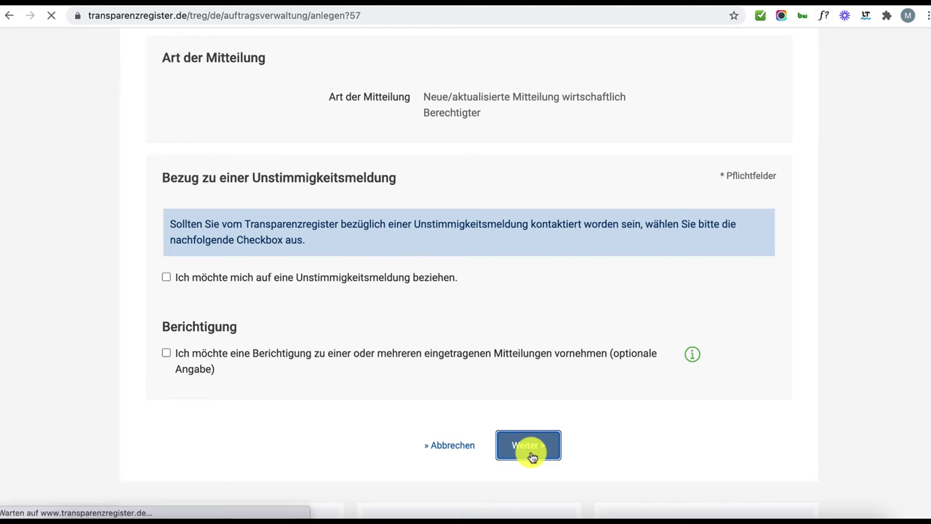
scroll(532, 456, down, 3)
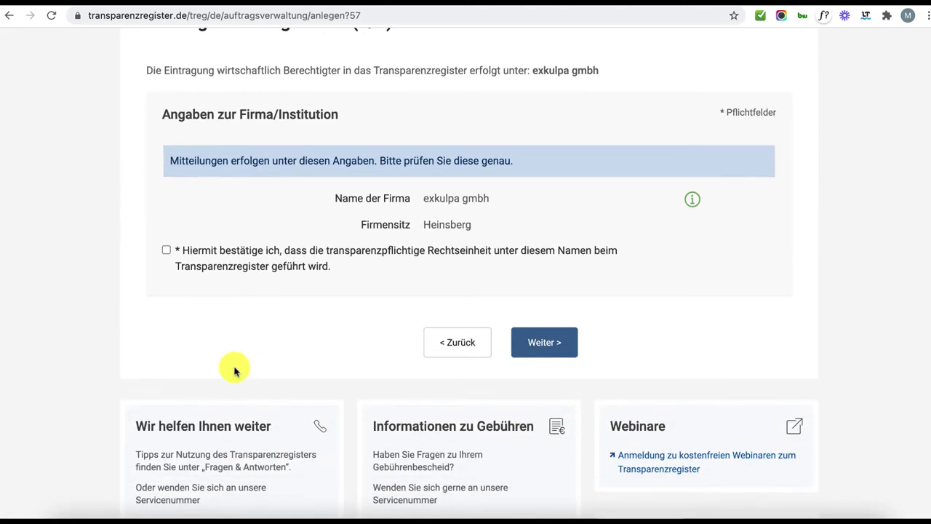